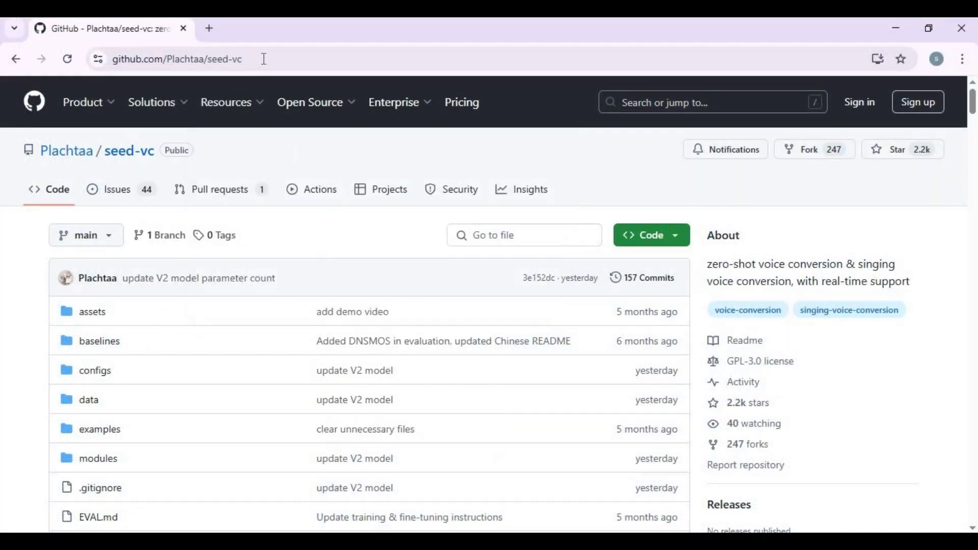
# Review the seed-vc repository's file list and README, including the installation commands and model table.
pyautogui.click(264, 58)
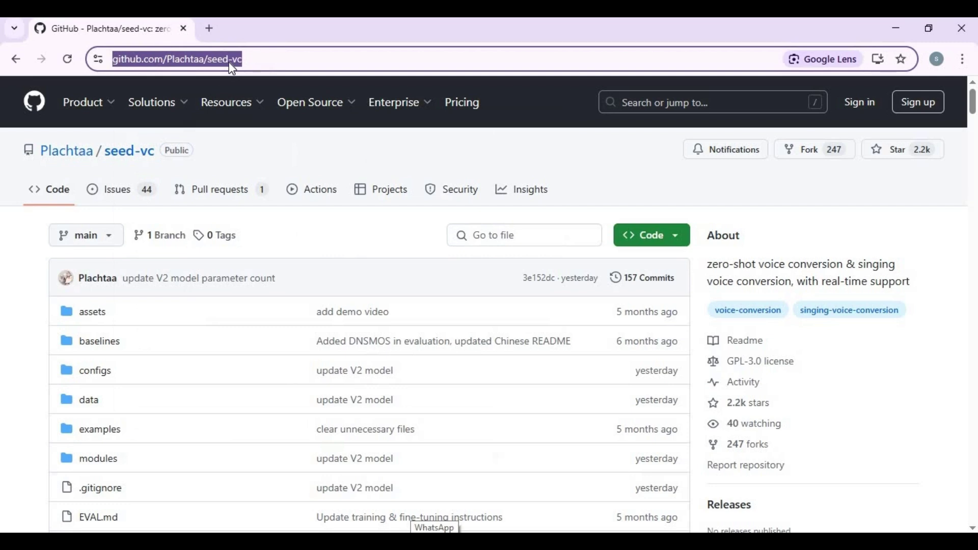
pyautogui.scroll(-7, 680, 251)
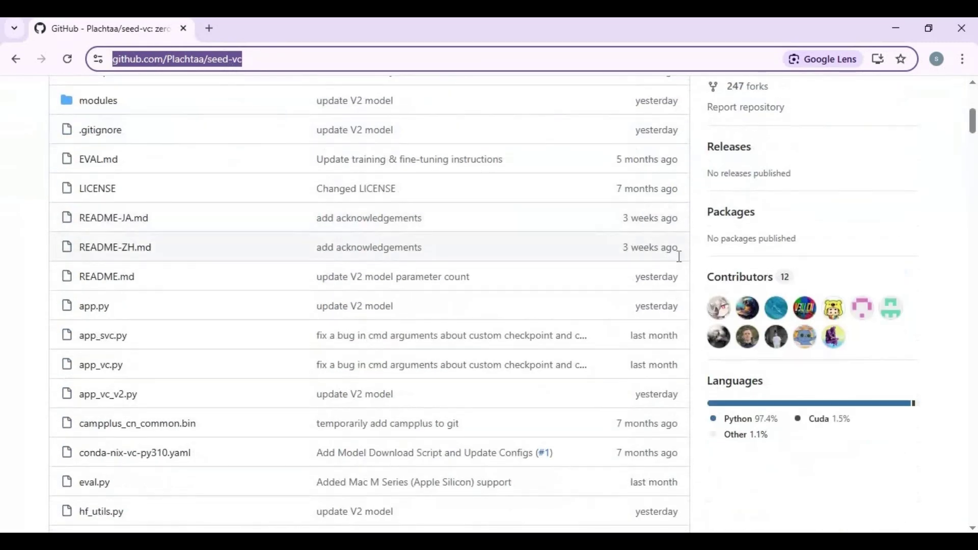
pyautogui.scroll(-12, 680, 255)
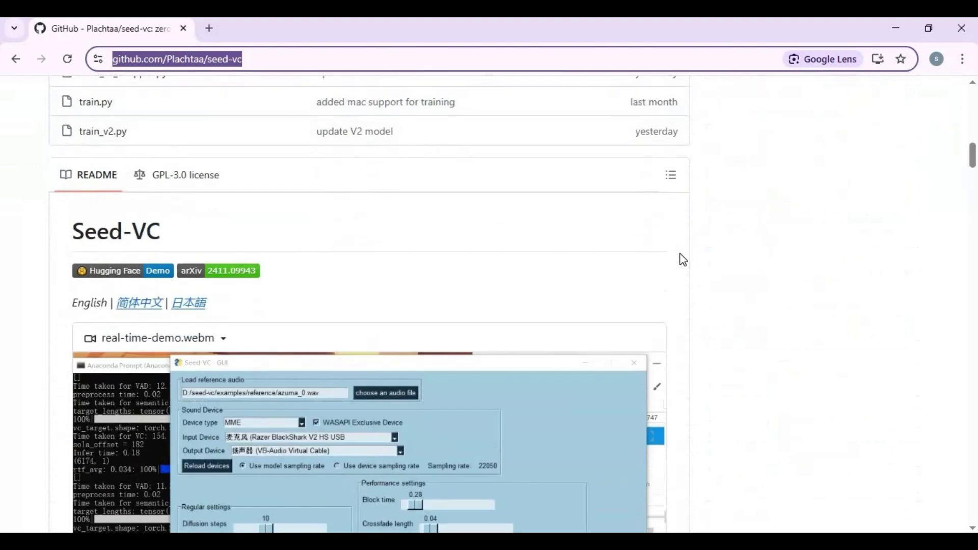
pyautogui.scroll(-17, 679, 253)
pyautogui.scroll(-7, 681, 258)
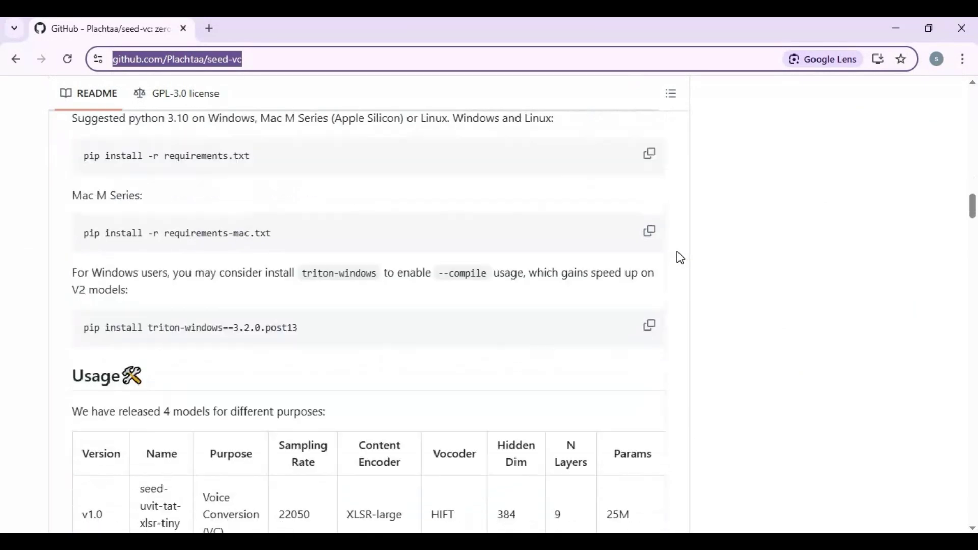
pyautogui.scroll(12, 680, 254)
pyautogui.scroll(20, 680, 255)
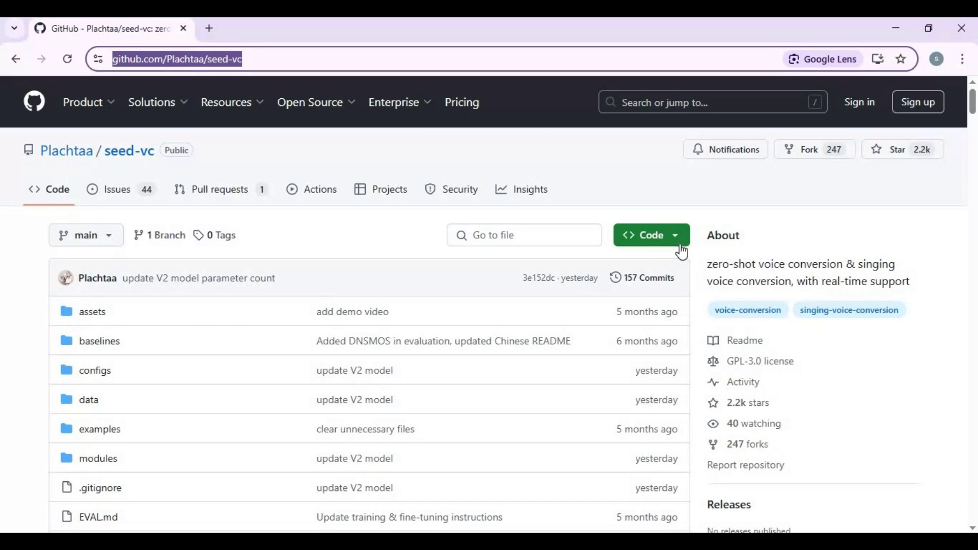
# Download the seed-vc repository as a ZIP and extract seed-vc-main.zip in place in the F:\seed folder with File Explorer.
pyautogui.click(653, 245)
pyautogui.click(466, 428)
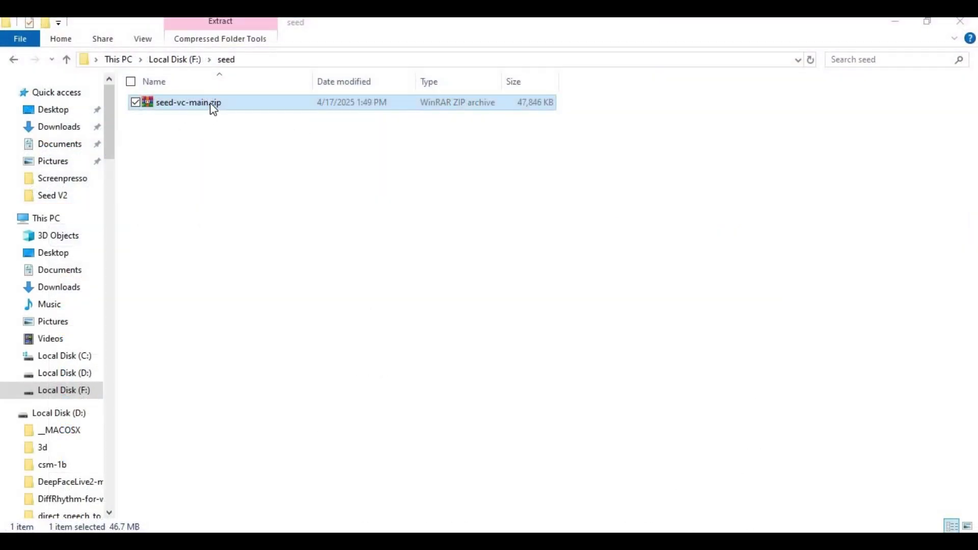
pyautogui.rightClick(211, 103)
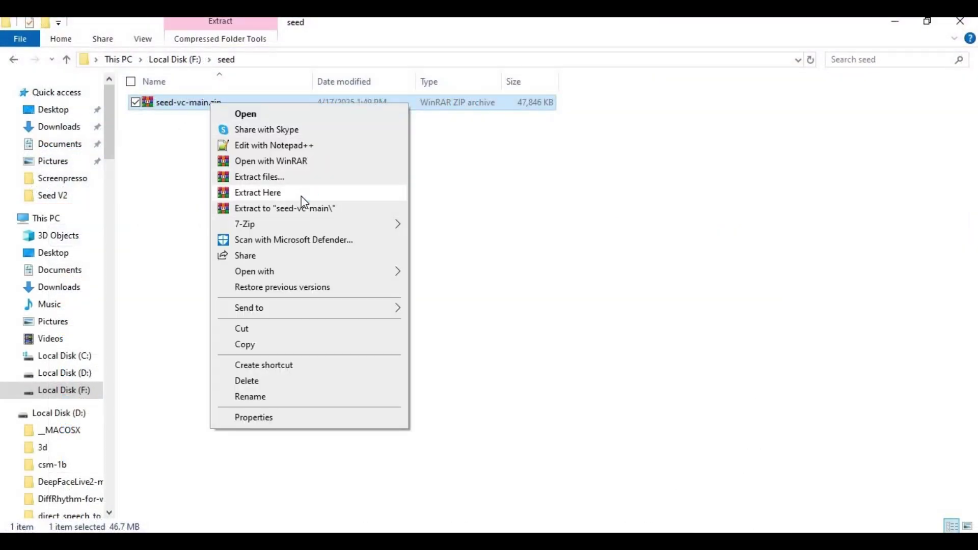
pyautogui.click(301, 197)
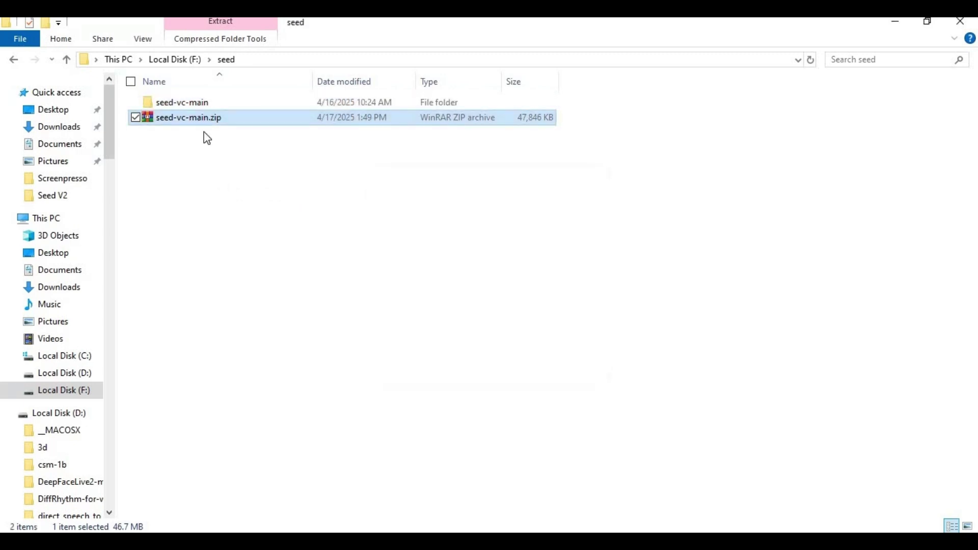
# Open a command prompt in the extracted seed-vc-main folder.
pyautogui.doubleClick(193, 104)
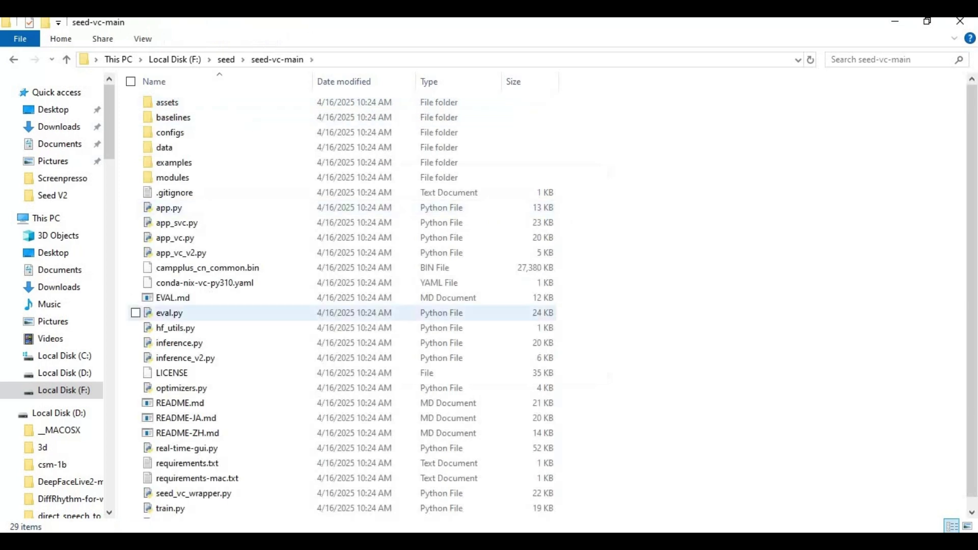
pyautogui.click(338, 61)
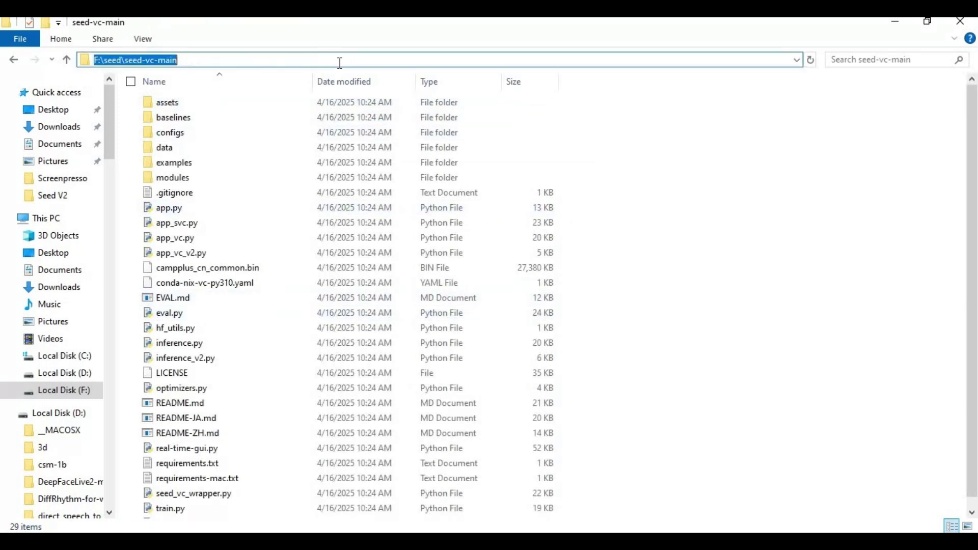
pyautogui.write('cmd')
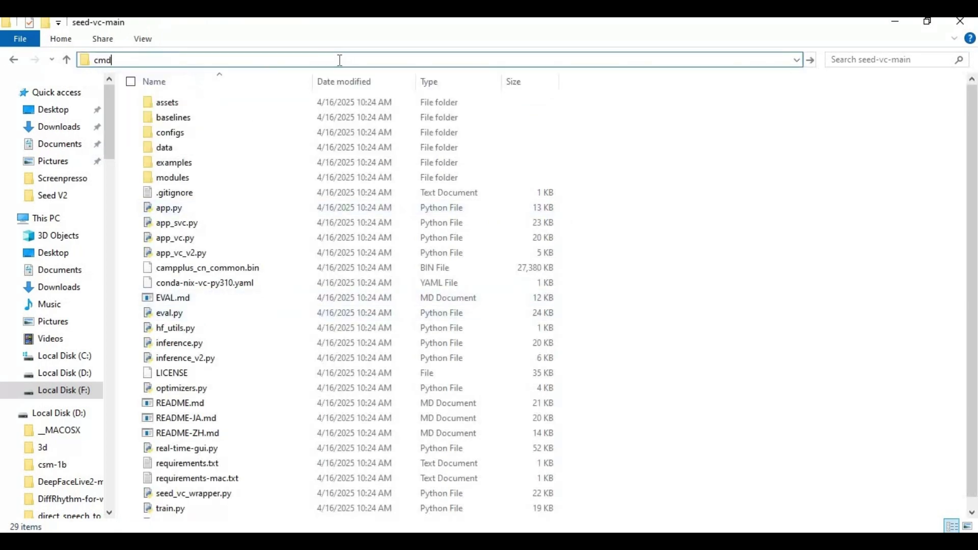
pyautogui.press('Return')
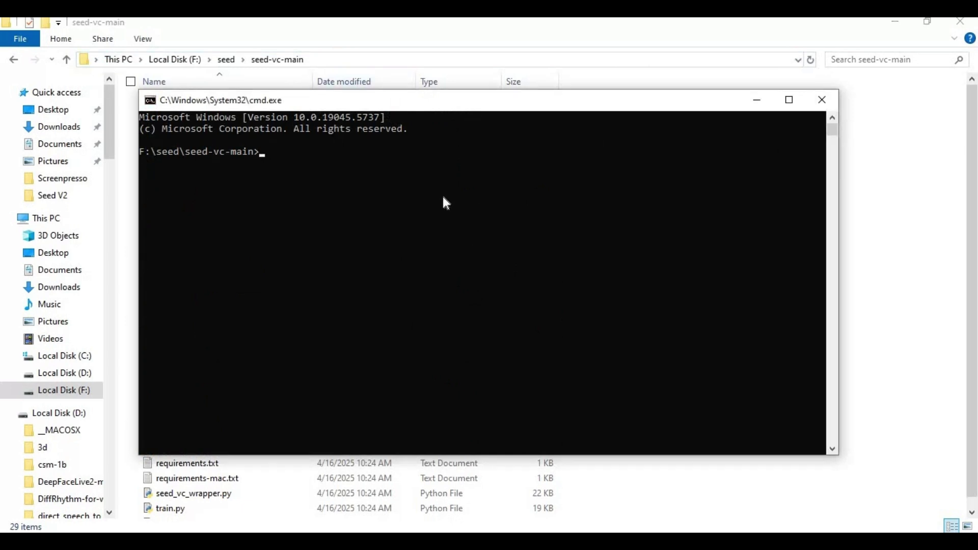
# Create a Python 3.10 virtual environment with py -3.10 -m venv venv and activate it with venv\scripts\activate.
pyautogui.write('py -3.10 -m venv venv')
pyautogui.press('Return')
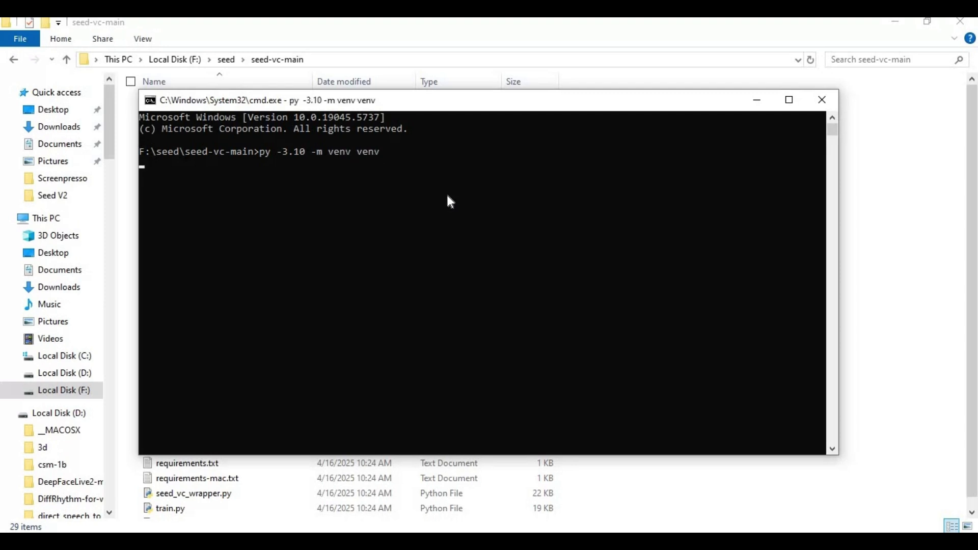
pyautogui.write('venv\\scr')
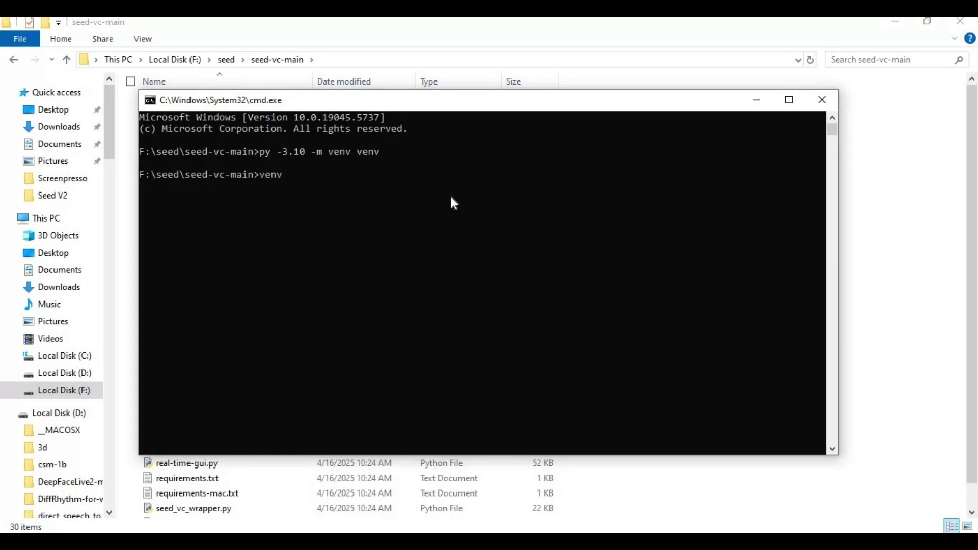
pyautogui.write('ipts\\activate')
pyautogui.press('Return')
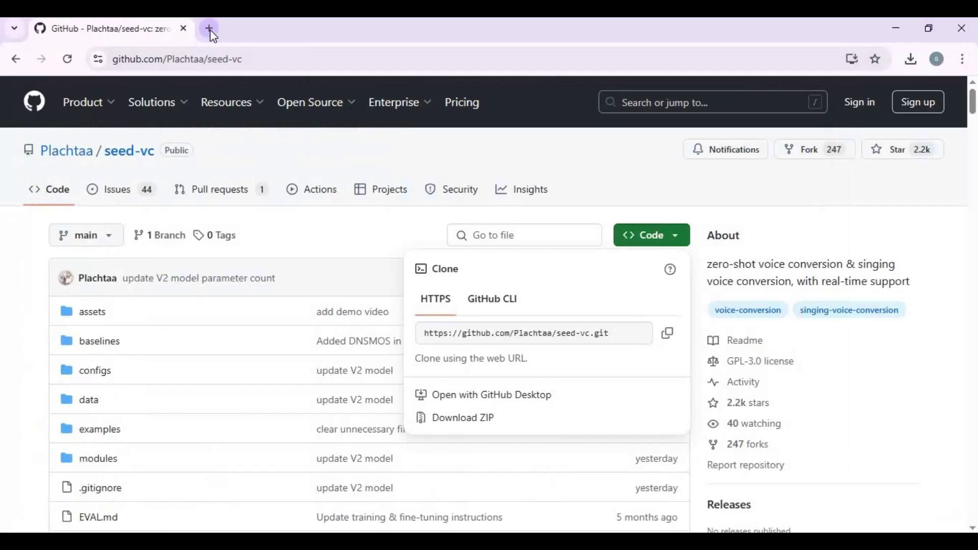
# Search the web for pytorch in a new Chrome tab and open the install command selector on pytorch.org.
pyautogui.click(209, 29)
pyautogui.write('pytorch')
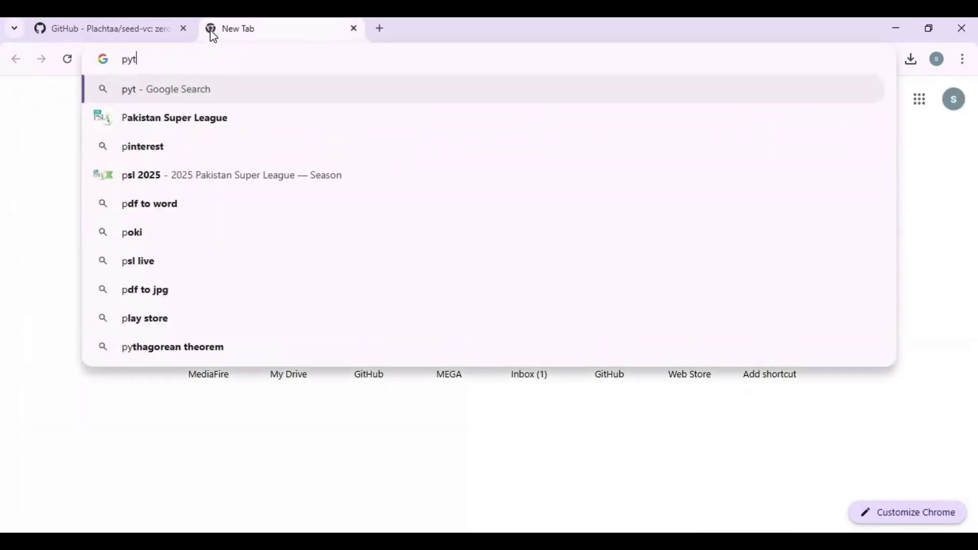
pyautogui.press('Return')
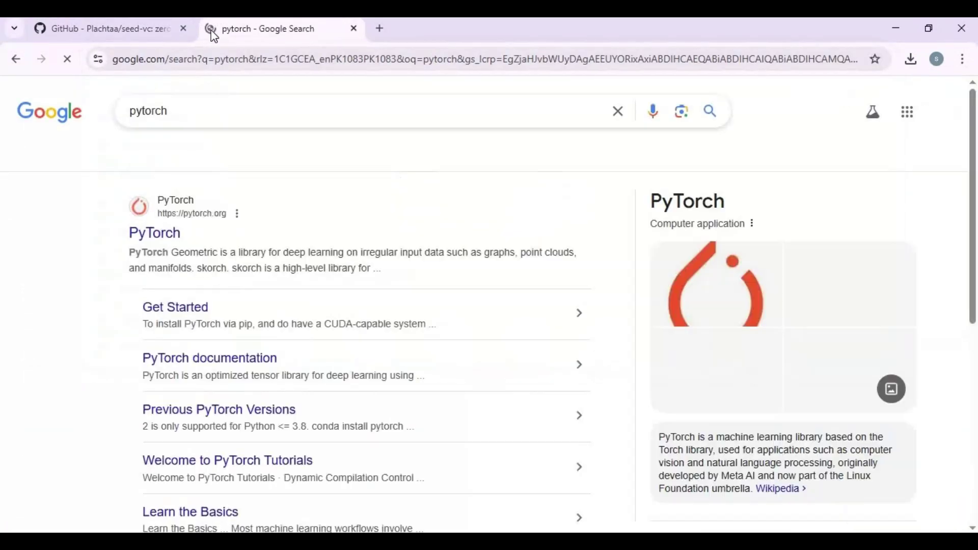
pyautogui.click(152, 232)
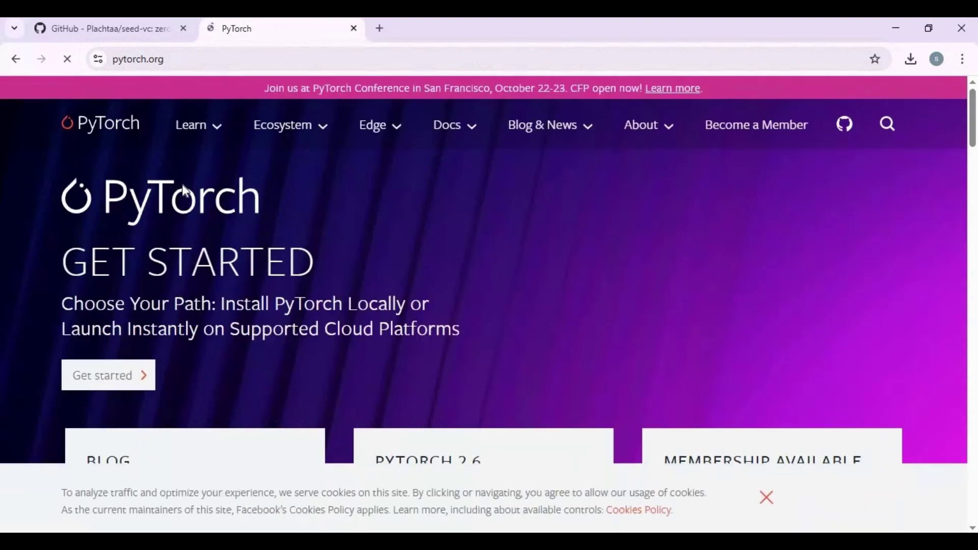
pyautogui.scroll(-5, 262, 304)
pyautogui.scroll(-10, 265, 305)
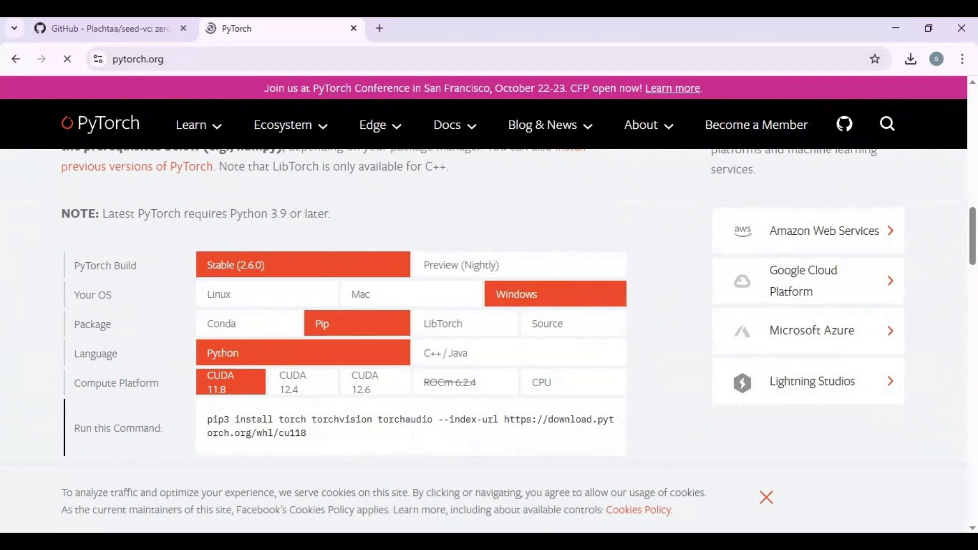
# Check the installed CUDA version in the Command Prompt with nvcc --version.
pyautogui.click(540, 541)
pyautogui.write('nvcc')
pyautogui.write(' --')
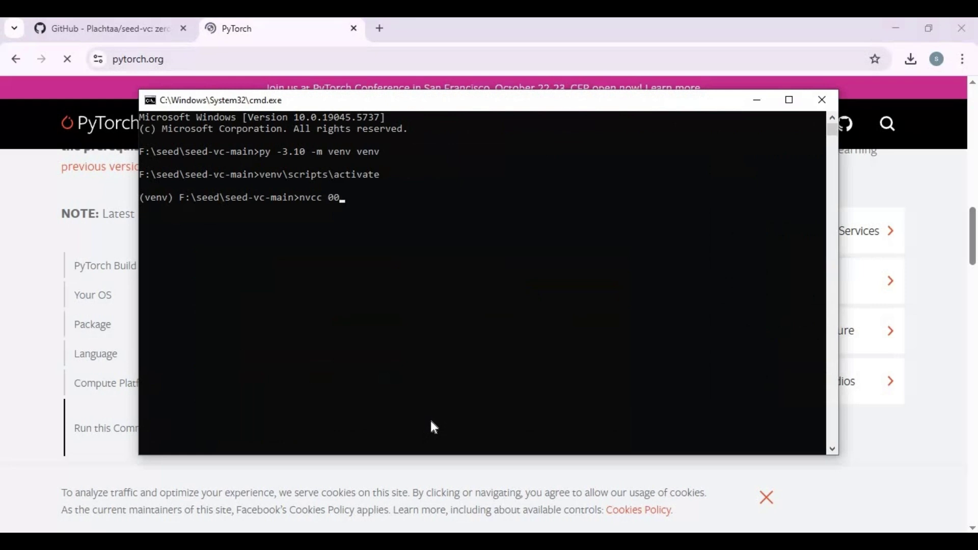
pyautogui.write('version')
pyautogui.press('Return')
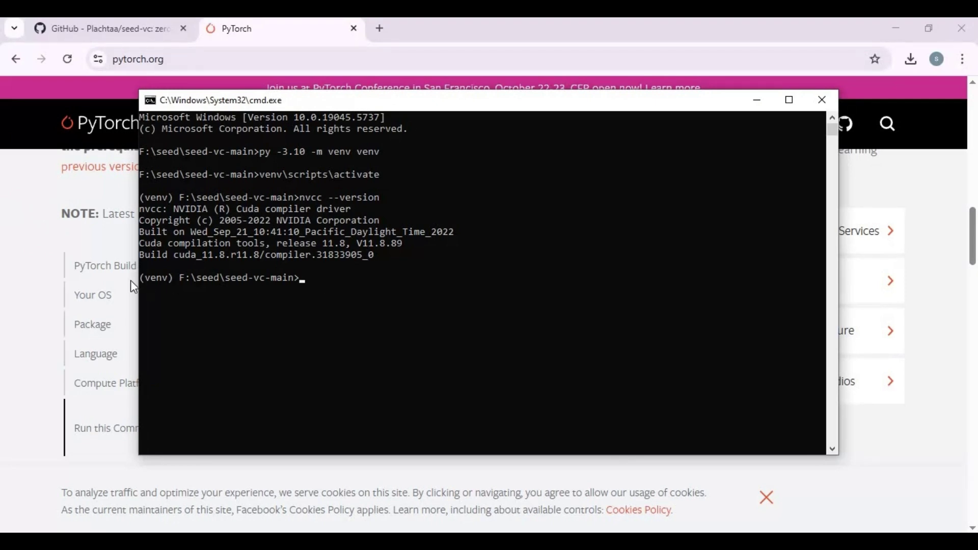
# Copy the CUDA 11.8 pip3 install command for torch, torchvision and torchaudio from the PyTorch page in Chrome and run it in the Command Prompt.
pyautogui.click(59, 313)
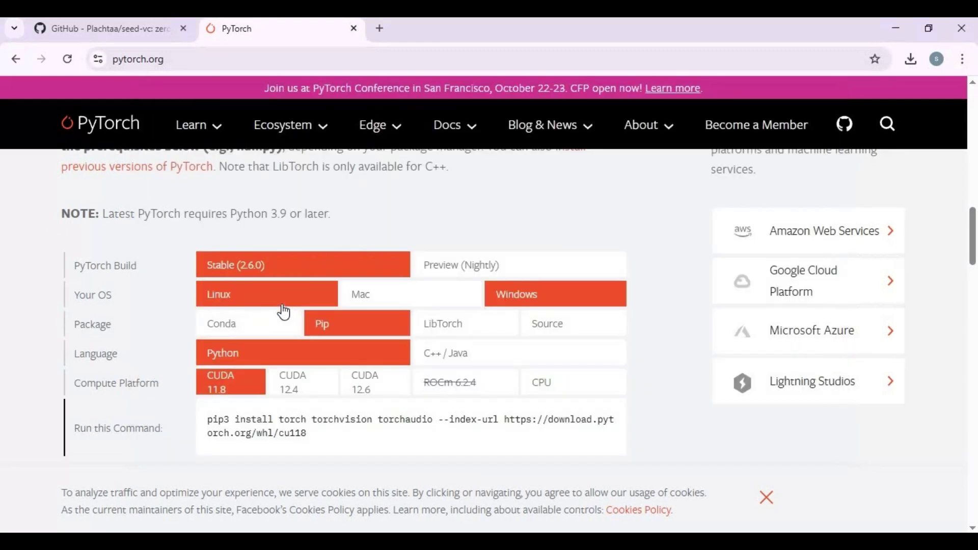
pyautogui.moveTo(307, 435); pyautogui.dragTo(204, 426)
pyautogui.press('cmd+c')
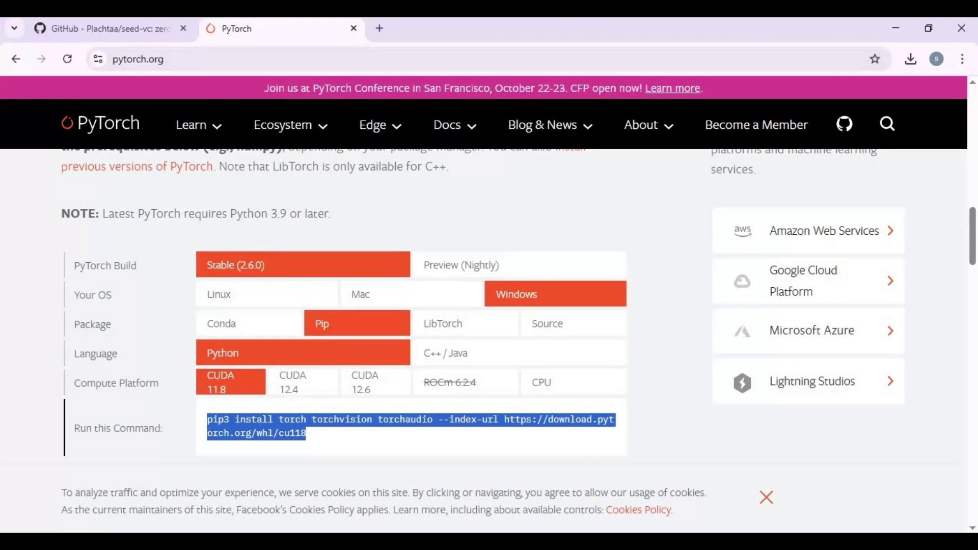
pyautogui.hotkey('alt', 'Tab')
pyautogui.rightClick(412, 350)
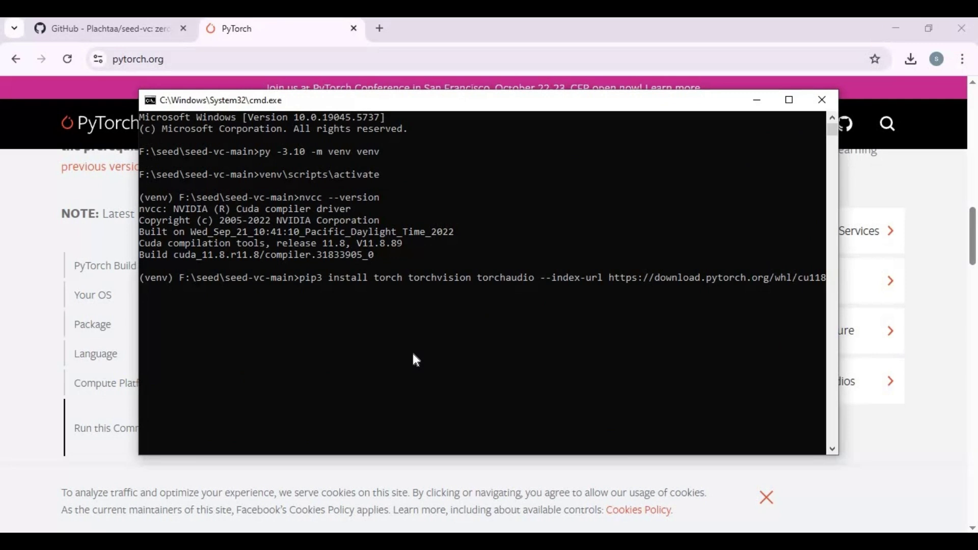
pyautogui.press('Return')
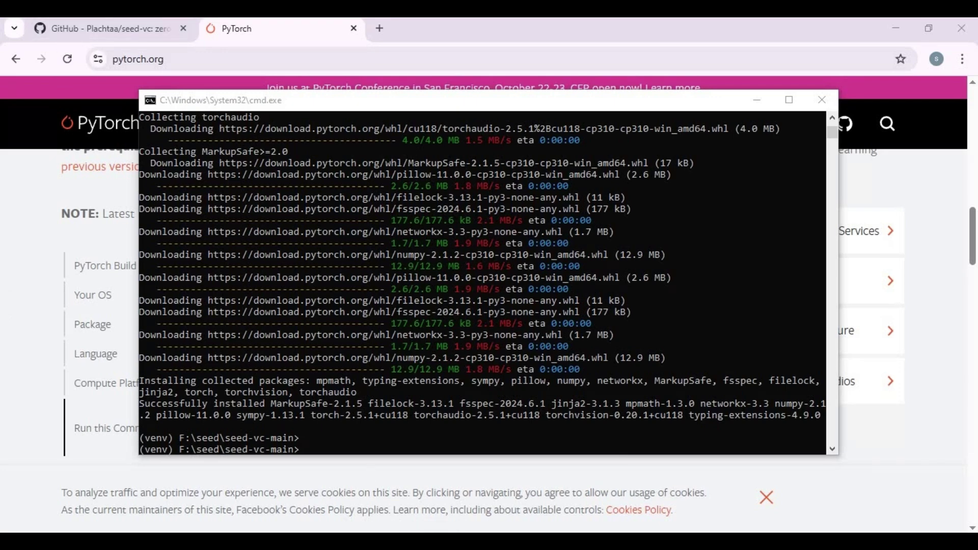
# Open requirements.txt from seed-vc-main in Notepad and delete the three nightly cu126 index-url entries for torch, torchvision and torchaudio.
pyautogui.click(357, 493)
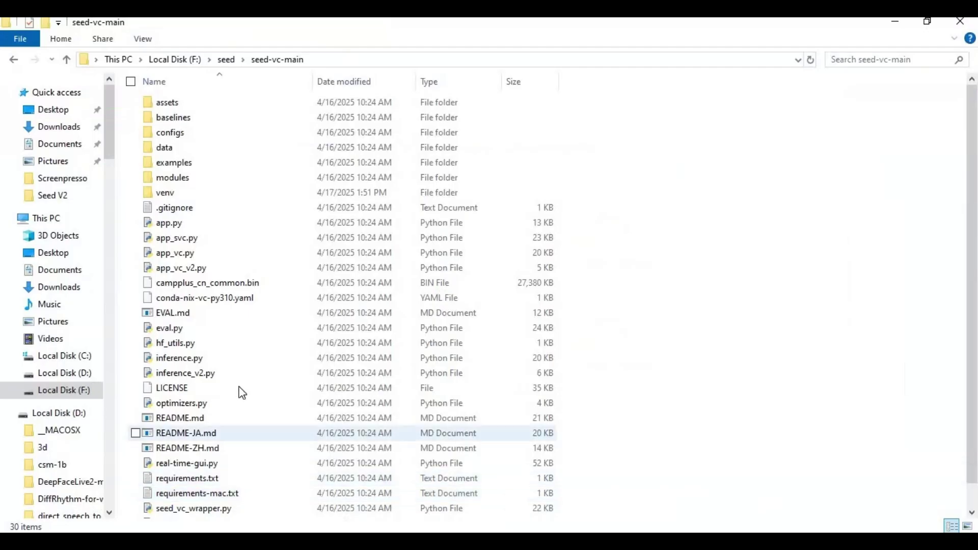
pyautogui.scroll(-1, 265, 397)
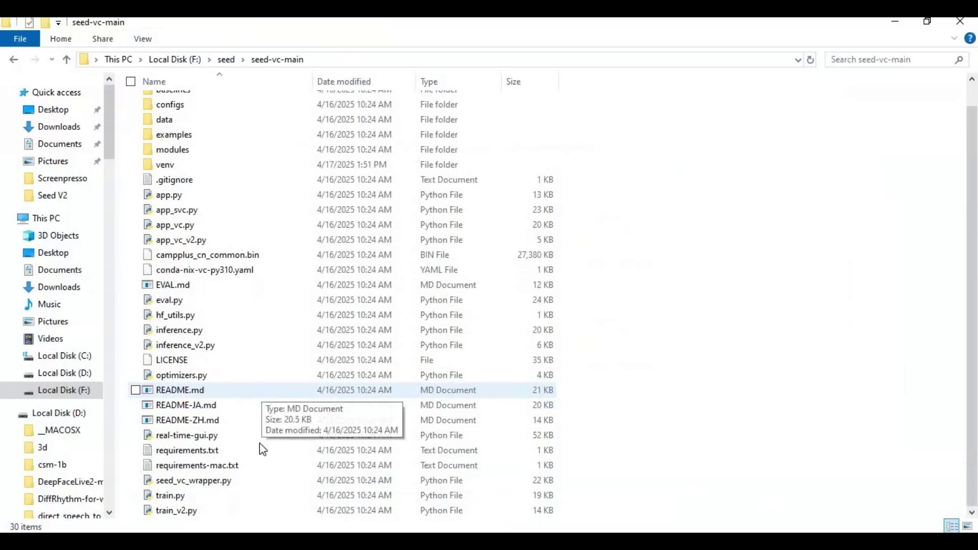
pyautogui.doubleClick(186, 454)
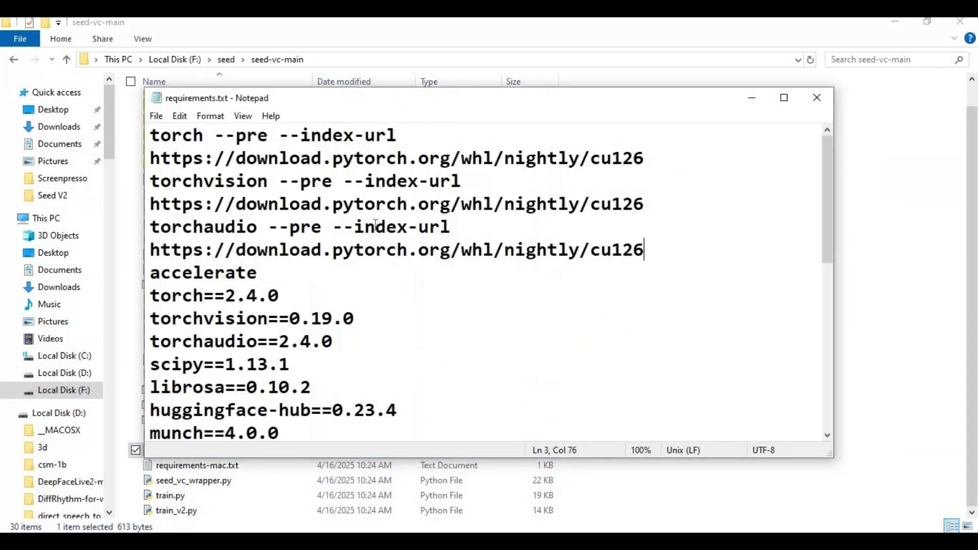
pyautogui.moveTo(646, 249); pyautogui.dragTo(248, 181)
pyautogui.moveTo(151, 122); pyautogui.dragTo(150, 133)
pyautogui.press('Delete')
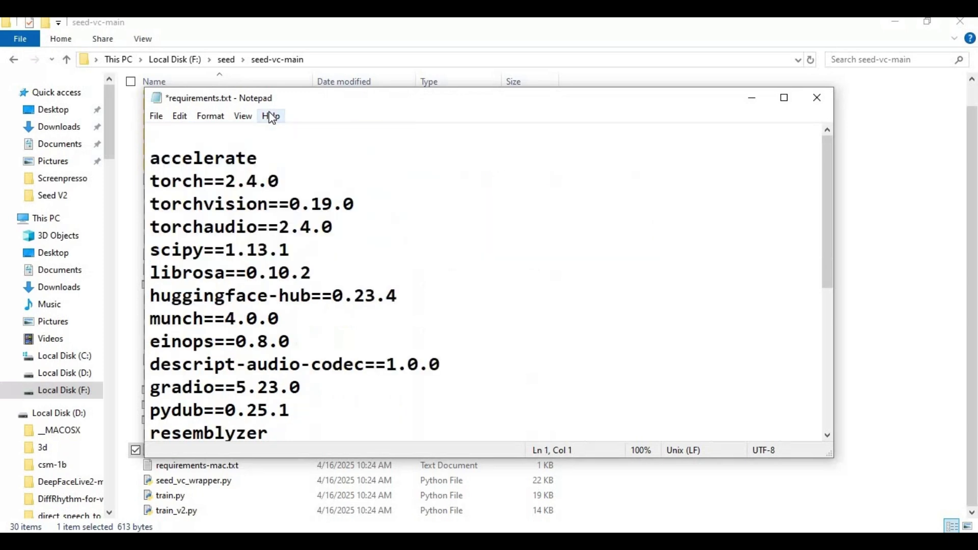
# Remove the torch==2.4.0, torchvision==0.19.0 and torchaudio==2.4.0 lines, leaving no blank line in their place.
pyautogui.moveTo(363, 224); pyautogui.dragTo(149, 178)
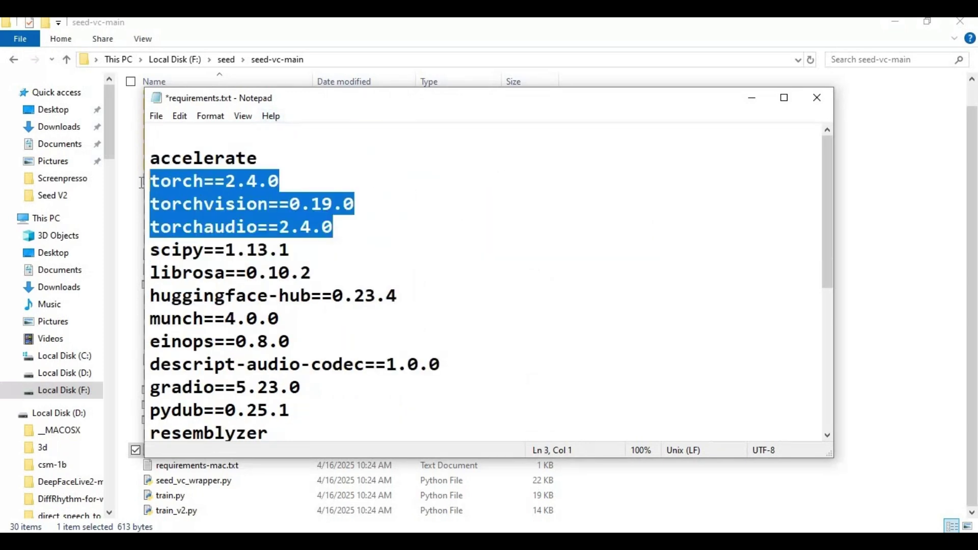
pyautogui.press('Delete')
pyautogui.press('Down')
pyautogui.press('BackSpace')
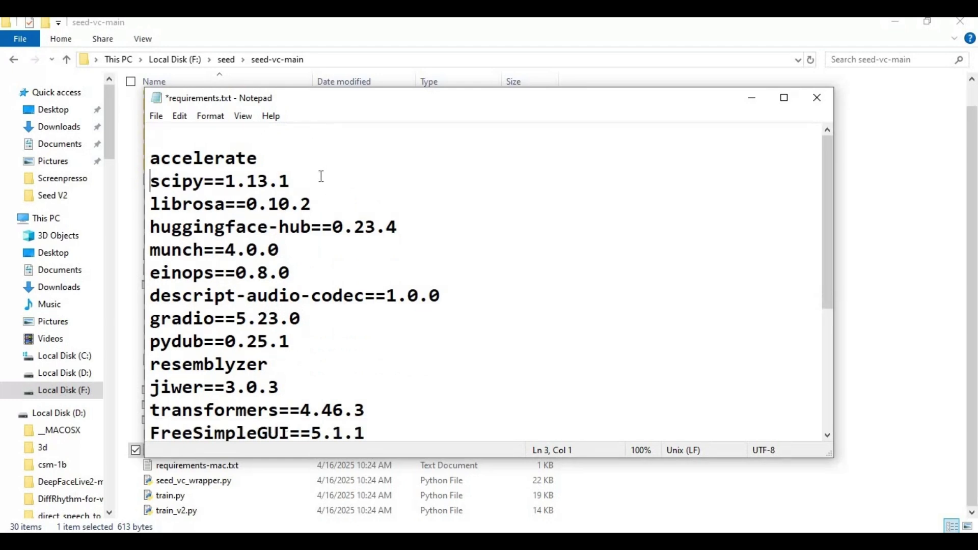
# Save the edited requirements.txt and close it.
pyautogui.scroll(-3, 320, 174)
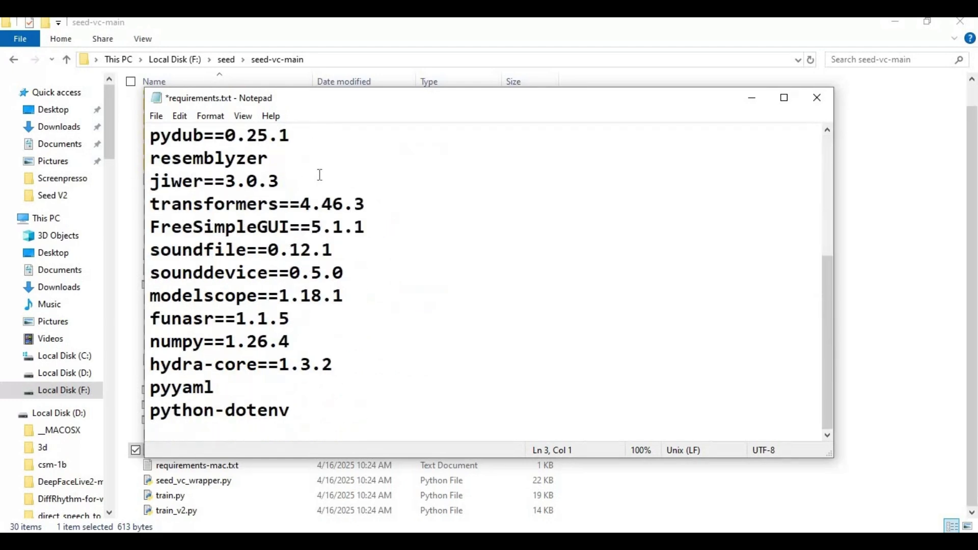
pyautogui.click(156, 116)
pyautogui.click(184, 179)
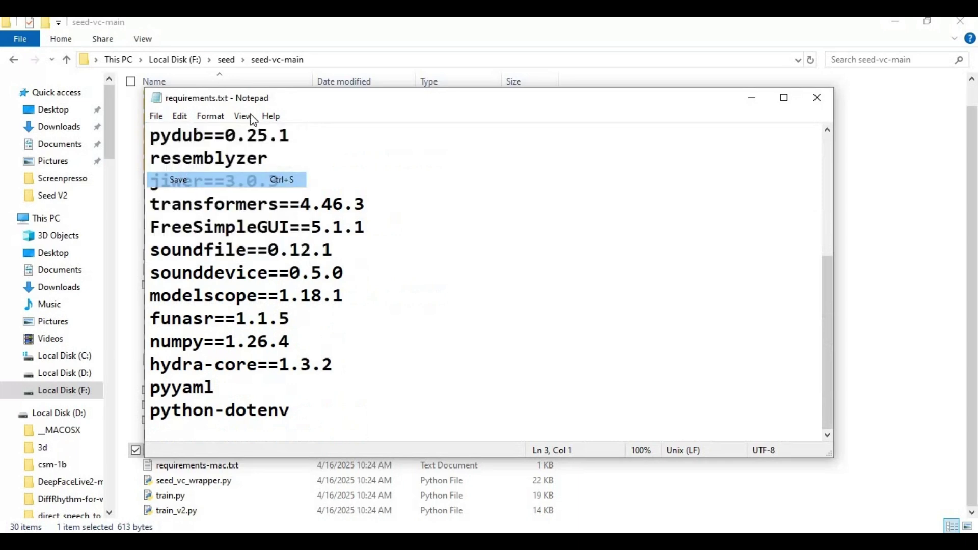
pyautogui.click(811, 99)
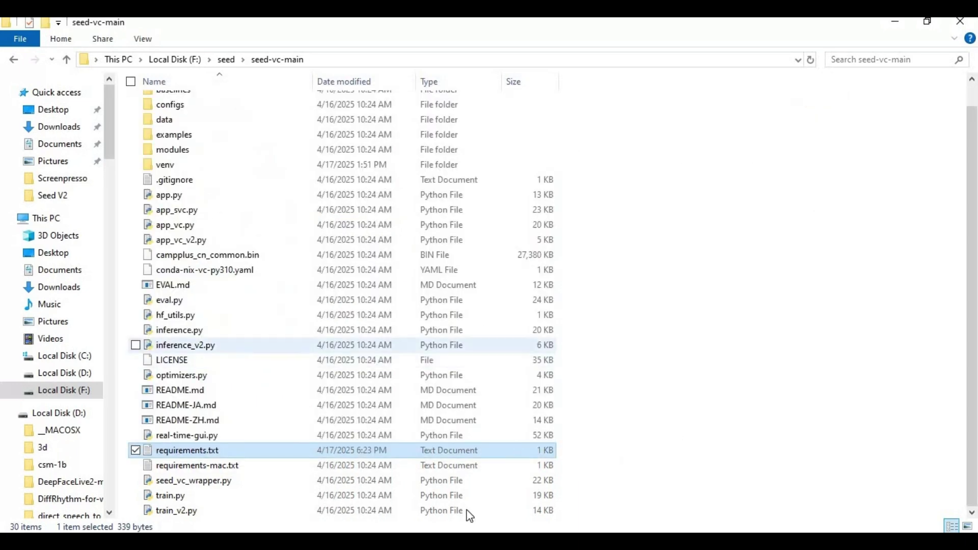
# Switch to the Command Prompt and run pip install -r requirements.txt in the activated virtual environment.
pyautogui.click(505, 541)
pyautogui.click(370, 437)
pyautogui.press('Return')
pyautogui.press('Return')
pyautogui.press('Return')
pyautogui.press('Return')
pyautogui.press('Return')
pyautogui.press('Return')
pyautogui.press('Return')
pyautogui.press('Return')
pyautogui.press('Return')
pyautogui.press('Return')
pyautogui.press('Return')
pyautogui.press('Return')
pyautogui.press('Return')
pyautogui.press('Return')
pyautogui.press('Return')
pyautogui.press('Return')
pyautogui.press('Return')
pyautogui.press('Return')
pyautogui.press('Return')
pyautogui.press('Return')
pyautogui.write('pip install -r req')
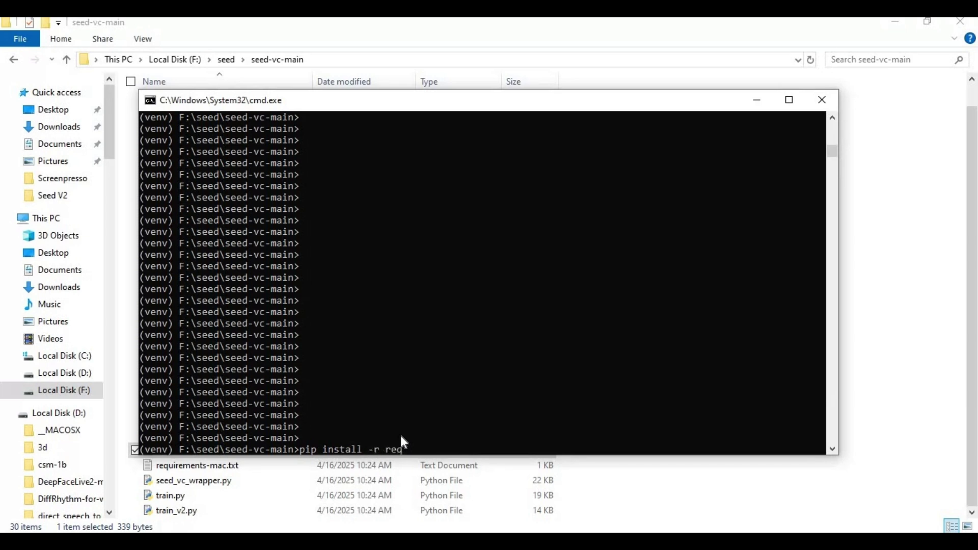
pyautogui.write('uirements.txt')
pyautogui.press('Return')
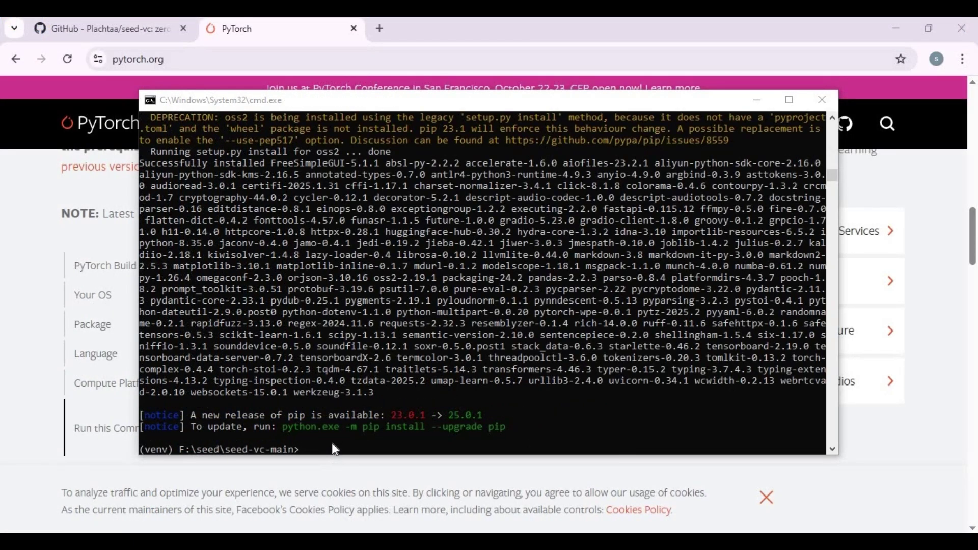
# Run python real-time-gui.py to launch the Seed-VC GUI, and move its window up the screen.
pyautogui.write('python real-time-gui.py')
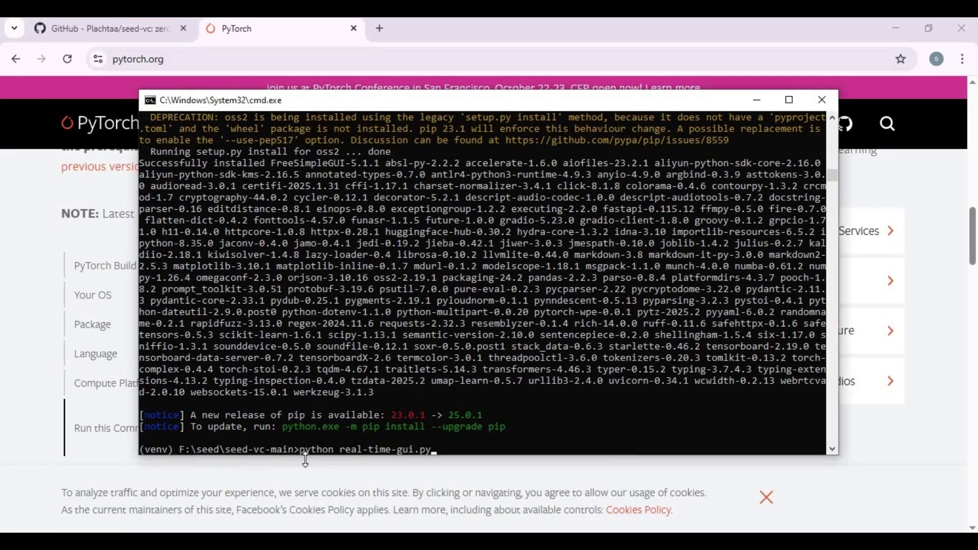
pyautogui.press('Return')
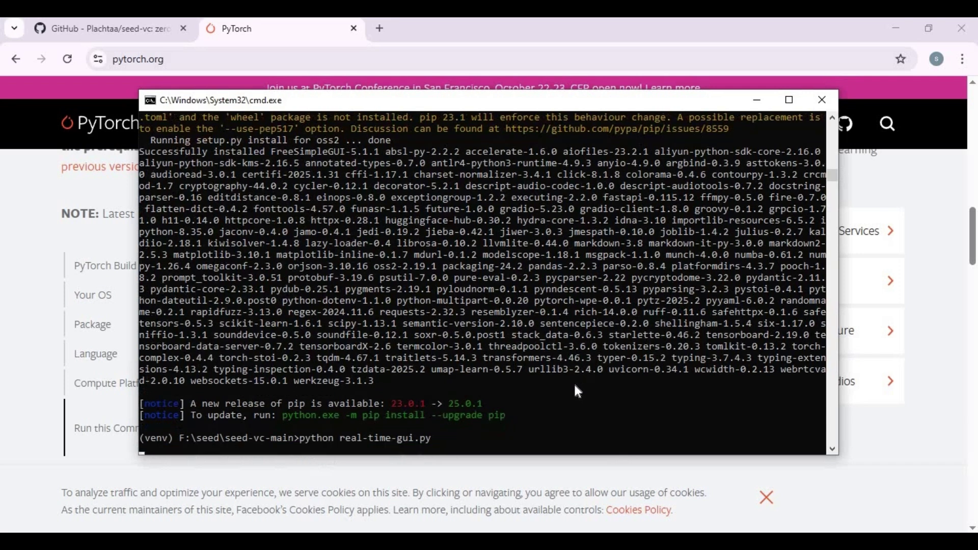
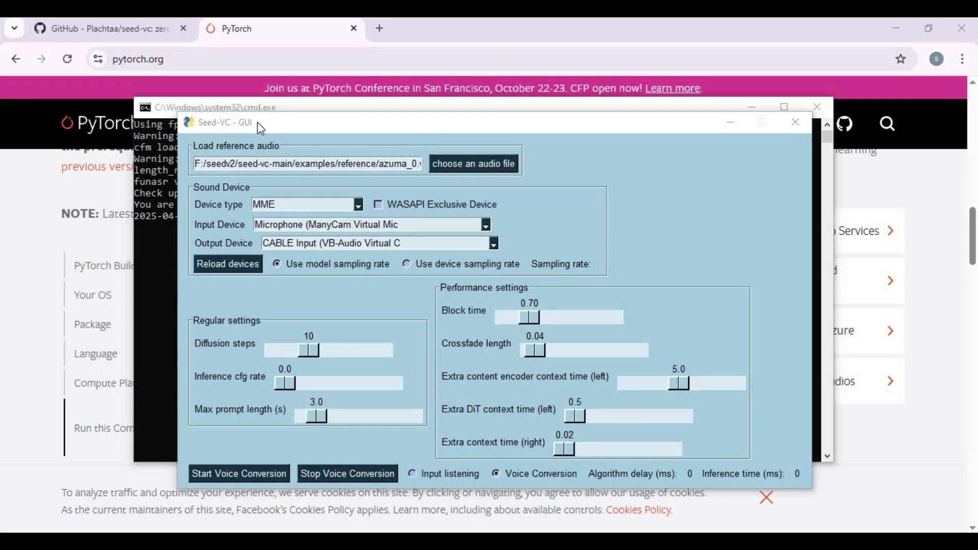
pyautogui.moveTo(584, 130); pyautogui.dragTo(552, 99)
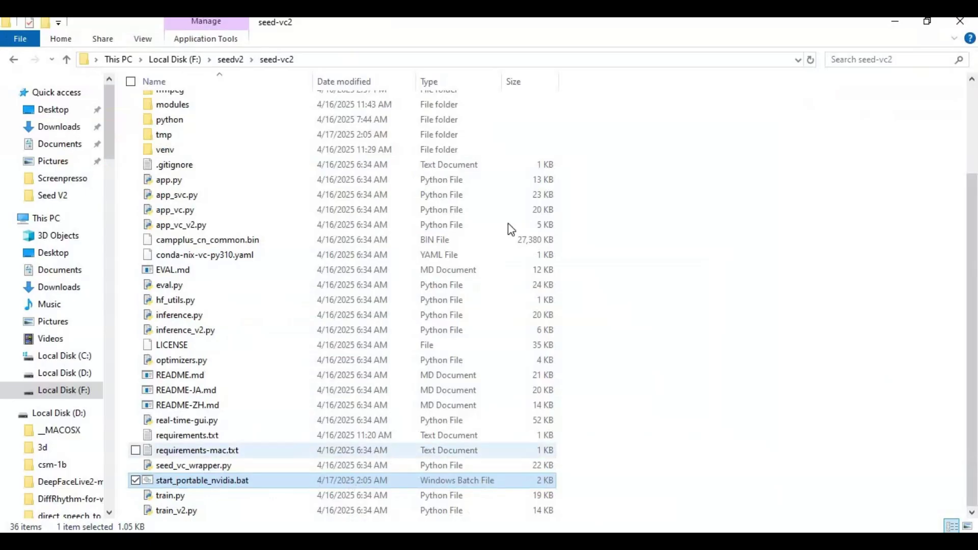
pyautogui.rightClick(637, 250)
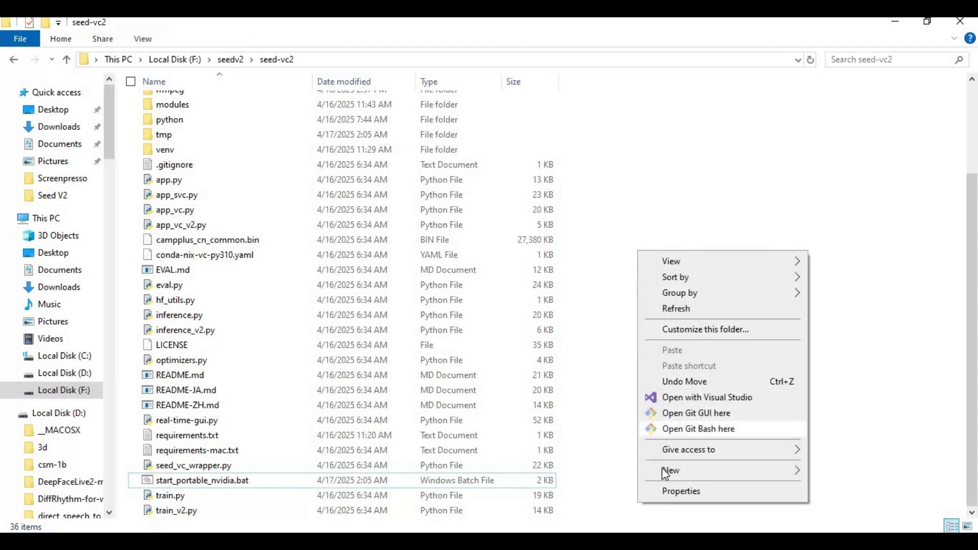
pyautogui.moveTo(758, 469)
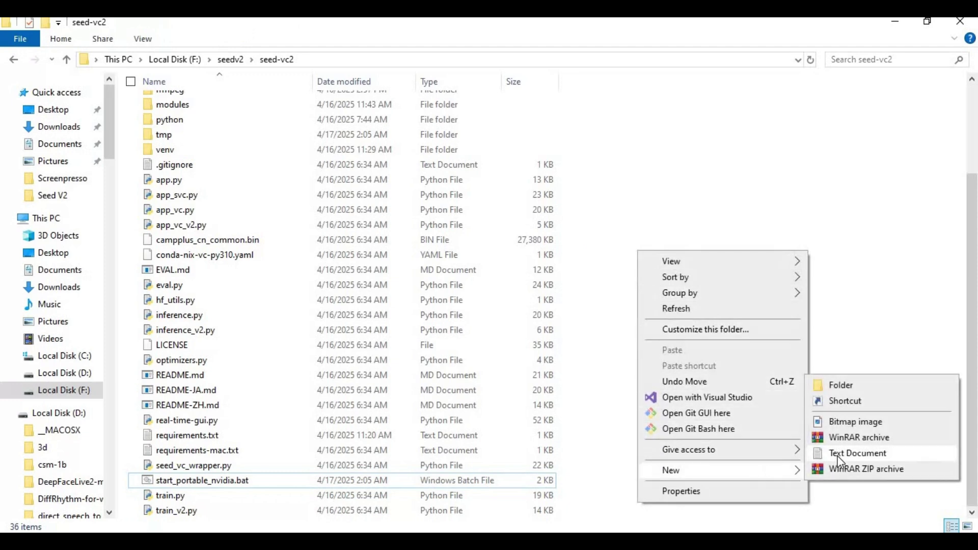
pyautogui.press('Escape')
pyautogui.press('Escape')
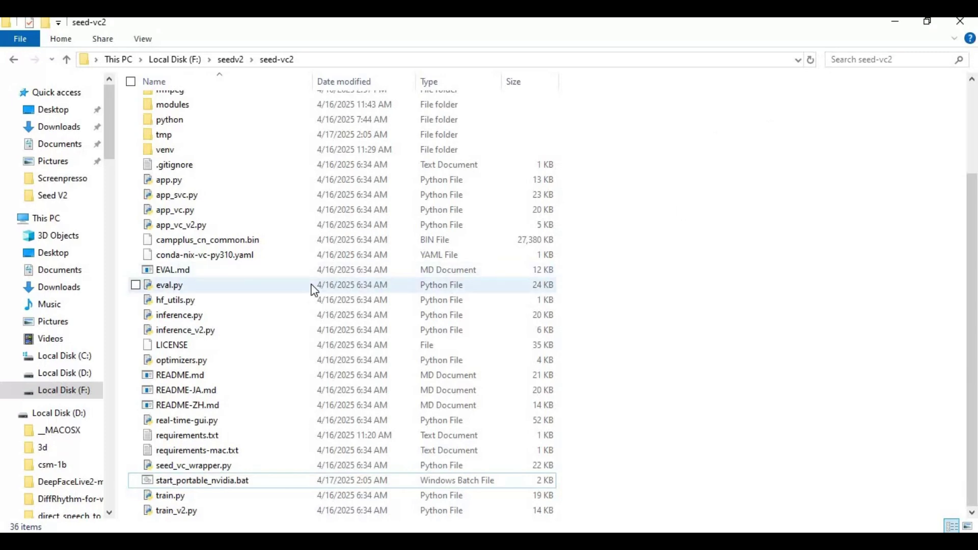
pyautogui.rightClick(190, 484)
pyautogui.click(679, 145)
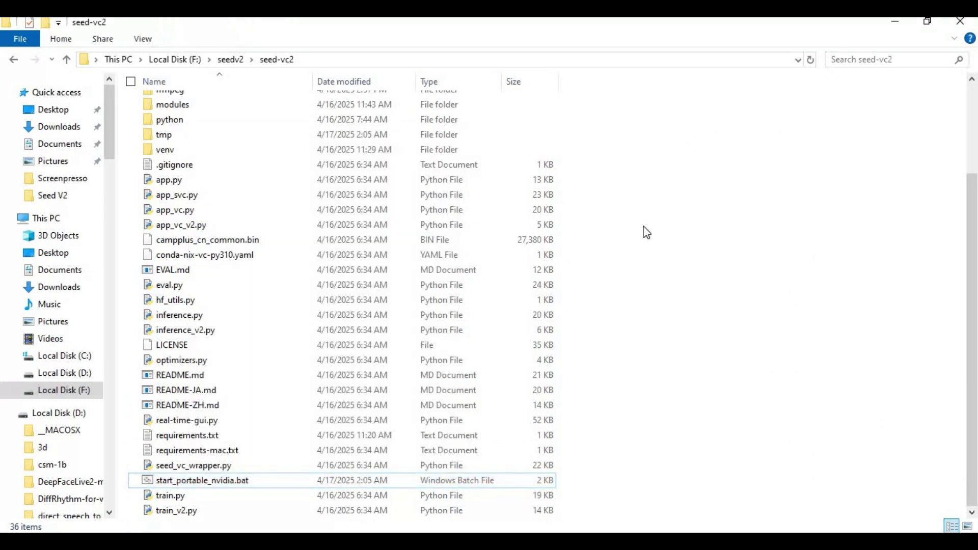
# Create a new text document with the default name in the seed-vc2 folder and open it in Notepad.
pyautogui.rightClick(607, 401)
pyautogui.moveTo(667, 371)
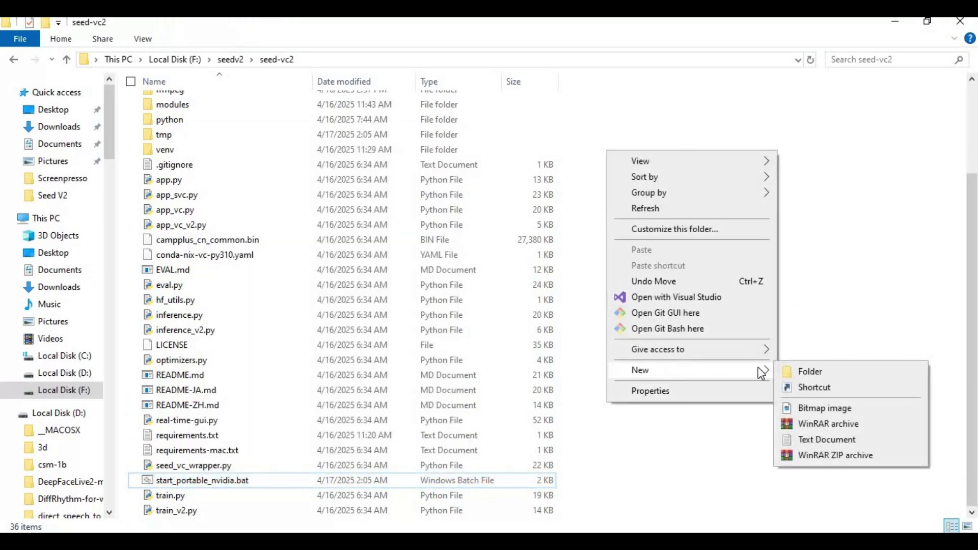
pyautogui.click(808, 441)
pyautogui.press('Return')
pyautogui.doubleClick(201, 348)
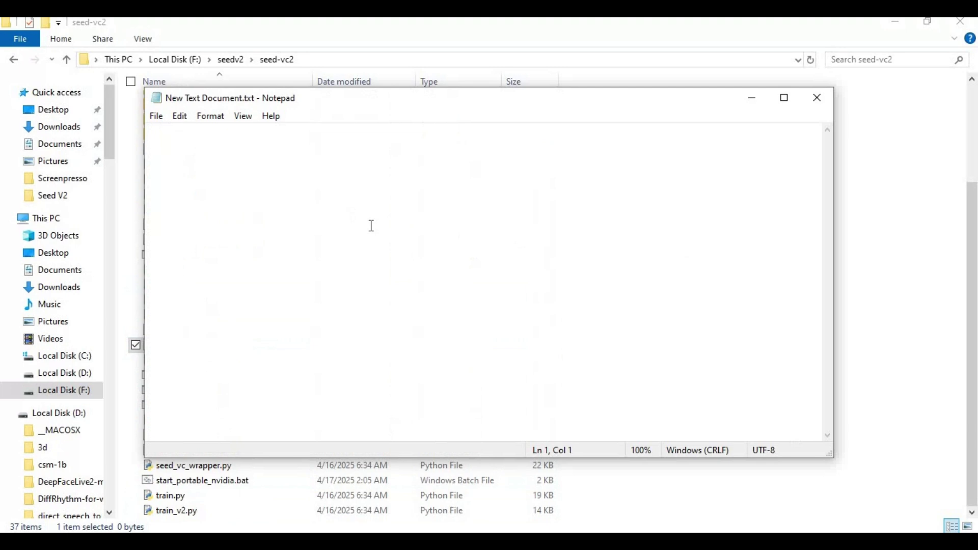
pyautogui.write('@echo off')
pyautogui.press('Return')
pyautogui.write('ca')
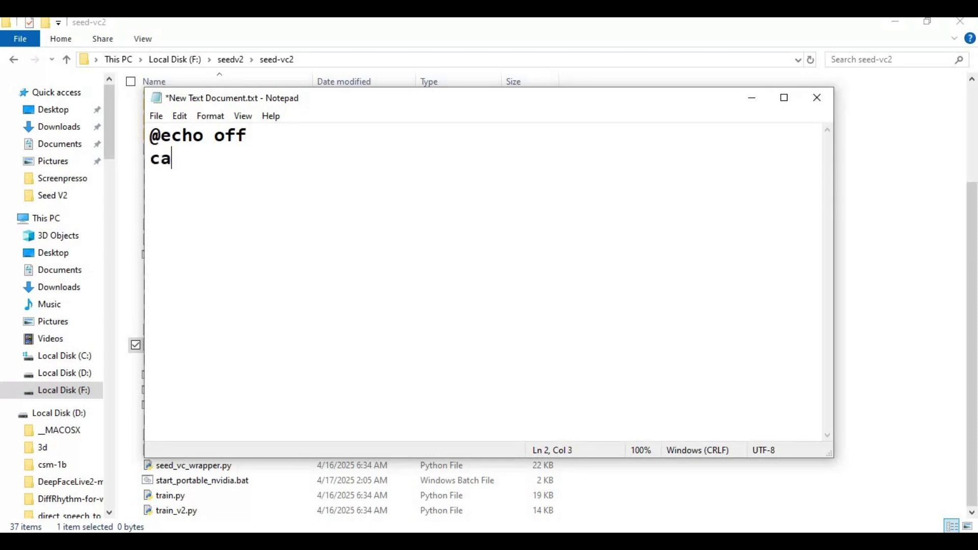
pyautogui.write('ll venv\\s')
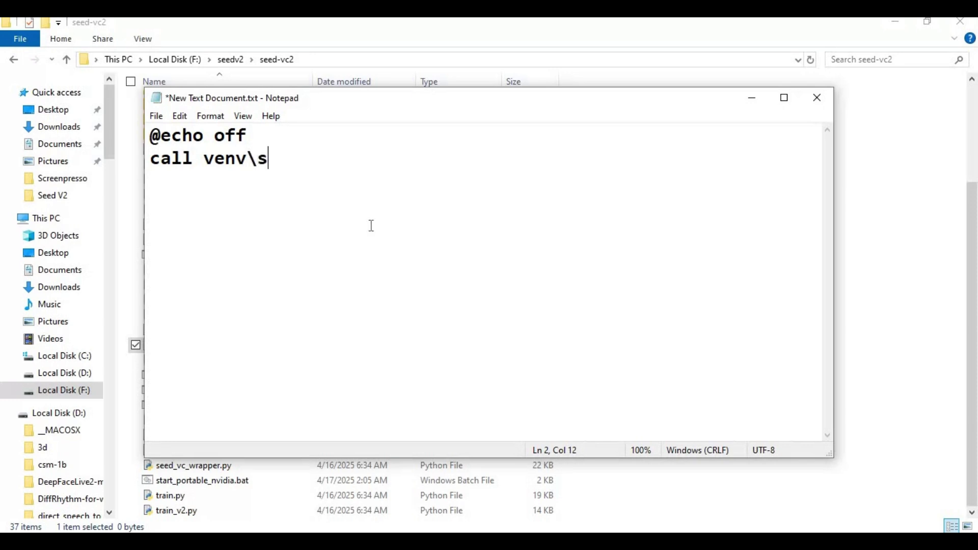
pyautogui.write('cripts')
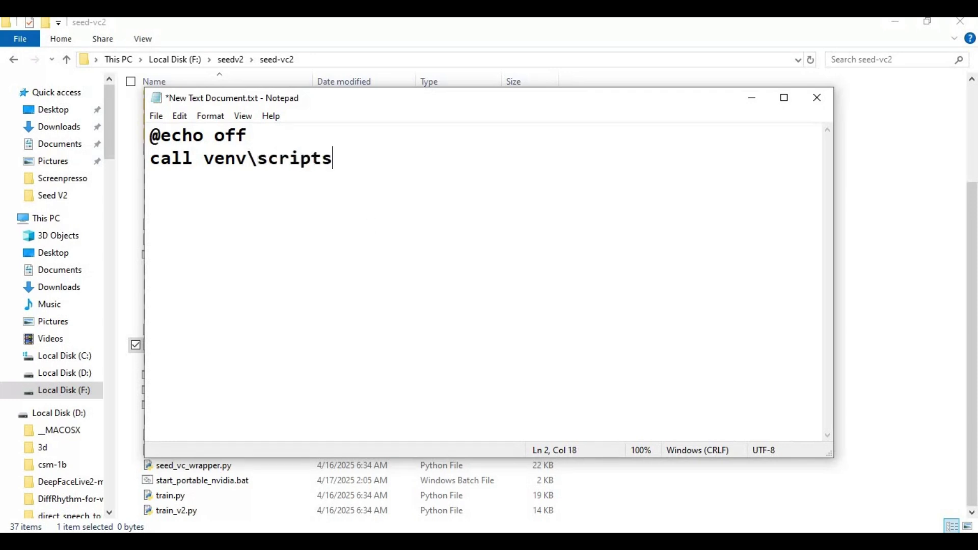
pyautogui.write('\\activate')
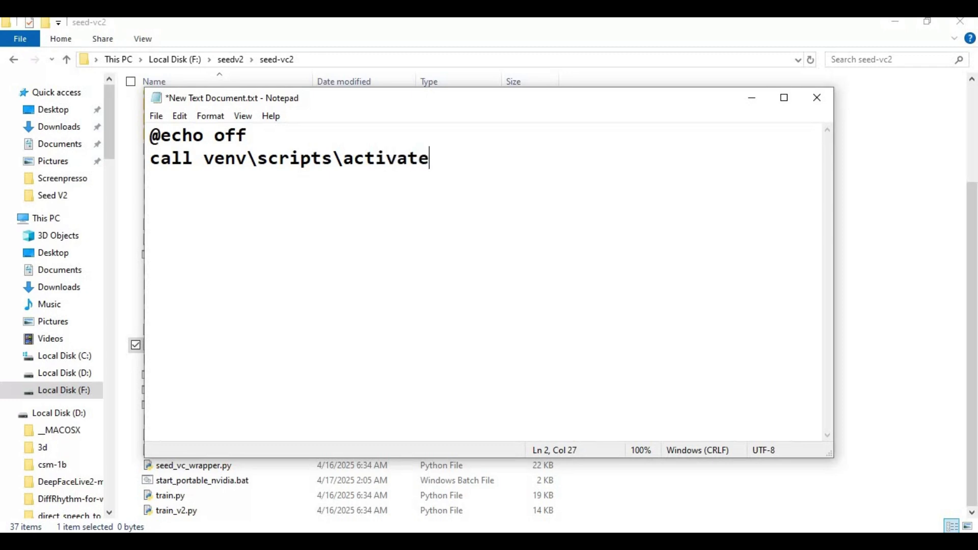
pyautogui.press('Return')
pyautogui.write('python')
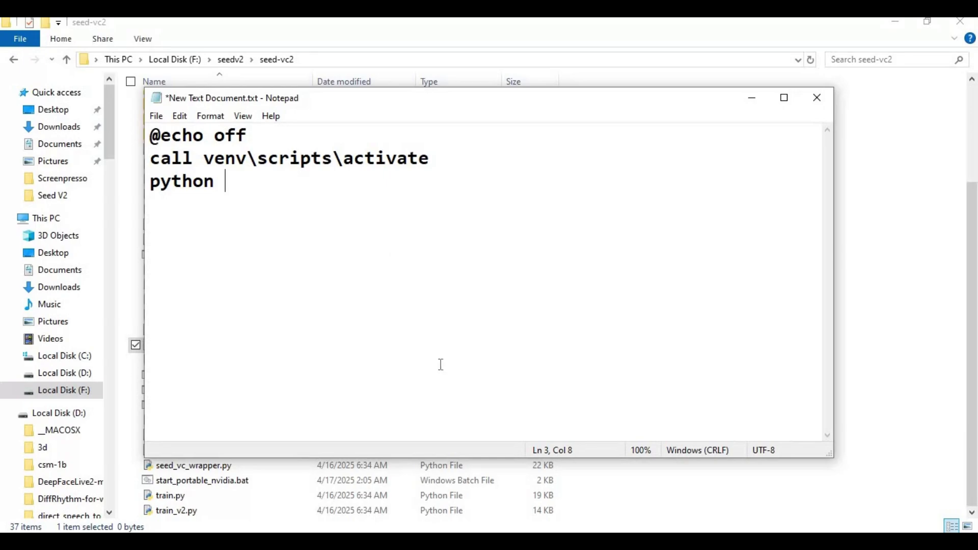
# Copy "python real-time-gui.py" from the seed-vc README in Chrome, paste it into the third Notepad line and delete the duplicate "python".
pyautogui.hotkey('alt', 'Tab')
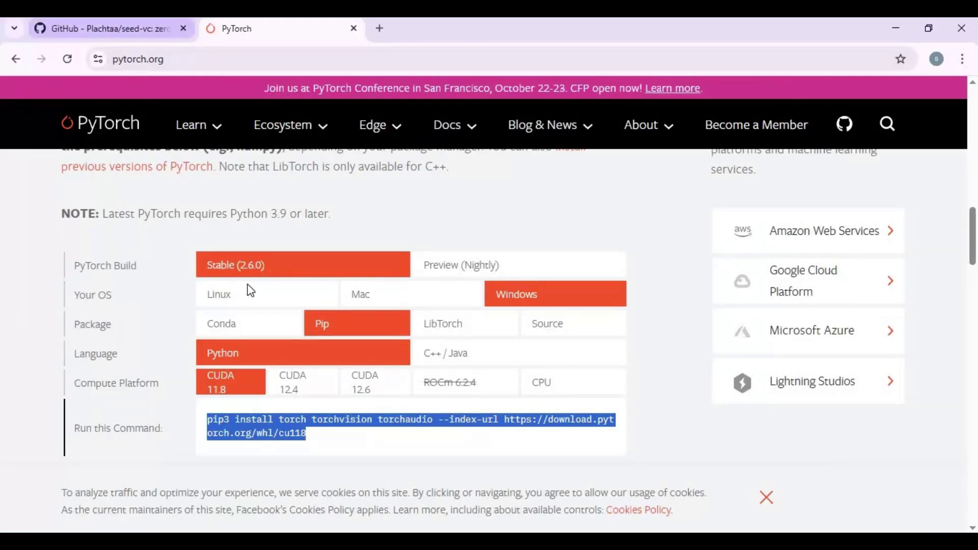
pyautogui.hotkey('ctrl', 'Tab')
pyautogui.rightClick(122, 508)
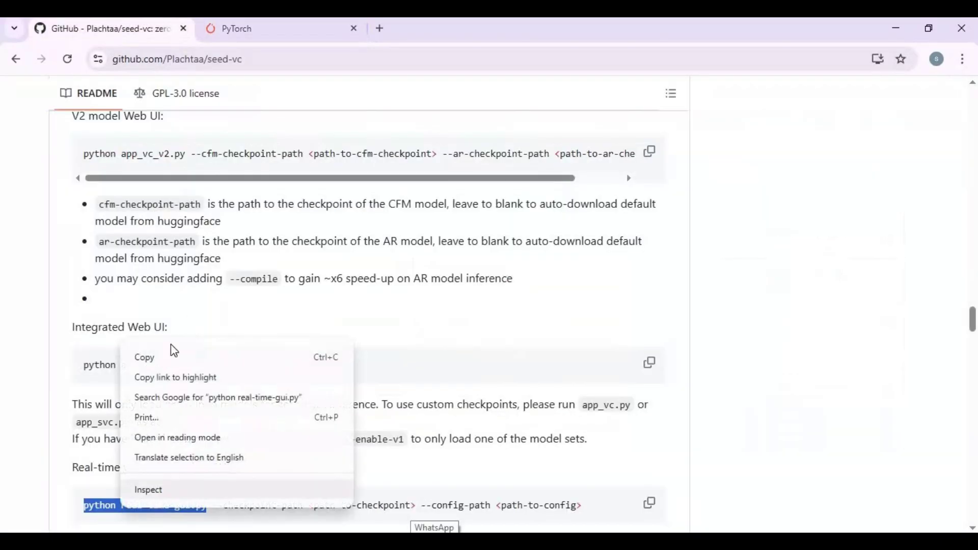
pyautogui.click(158, 363)
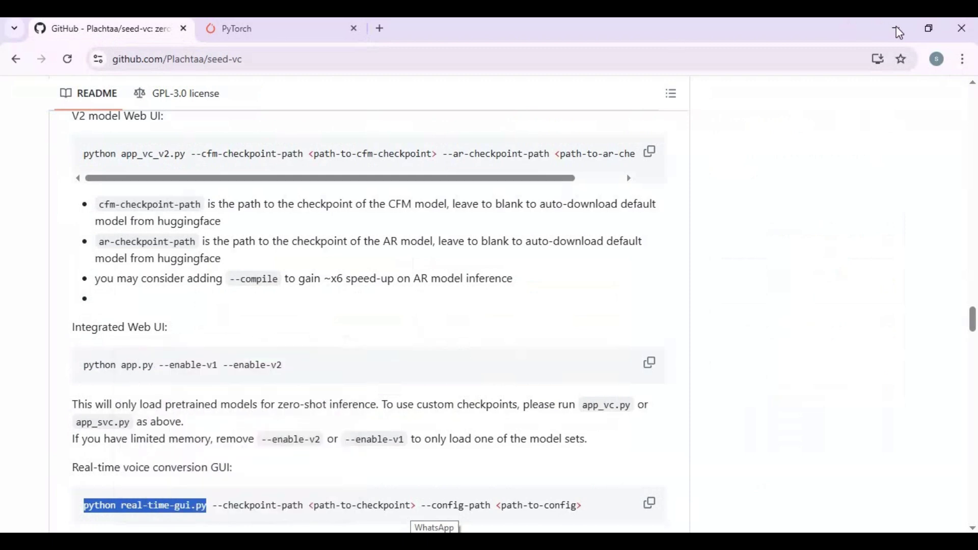
pyautogui.hotkey('alt', 'Tab')
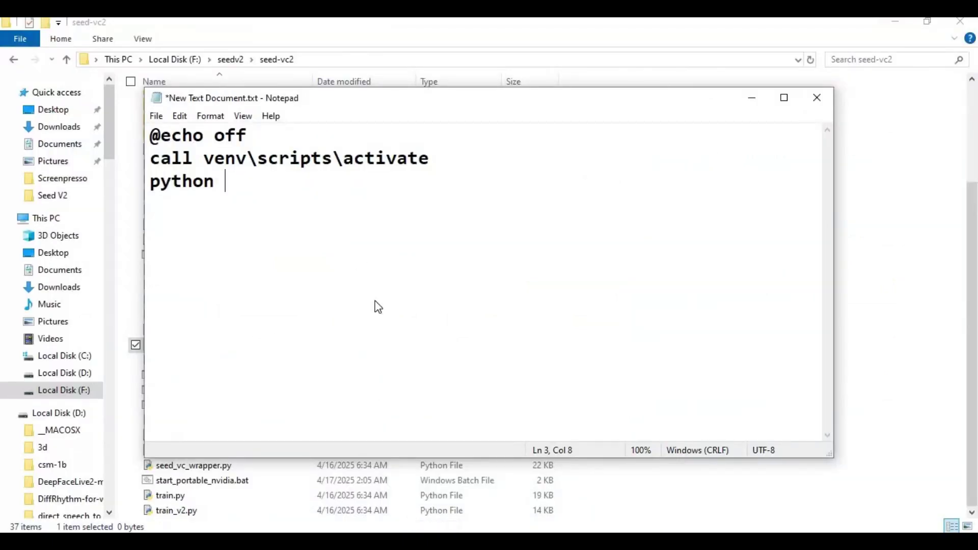
pyautogui.rightClick(374, 304)
pyautogui.click(380, 280)
pyautogui.moveTo(300, 181); pyautogui.dragTo(229, 183)
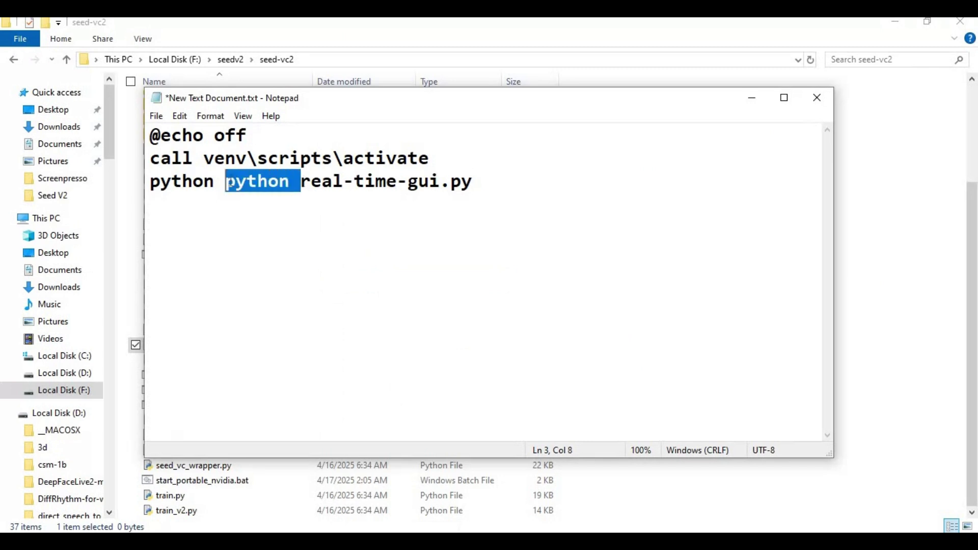
pyautogui.press('BackSpace')
pyautogui.press('BackSpace')
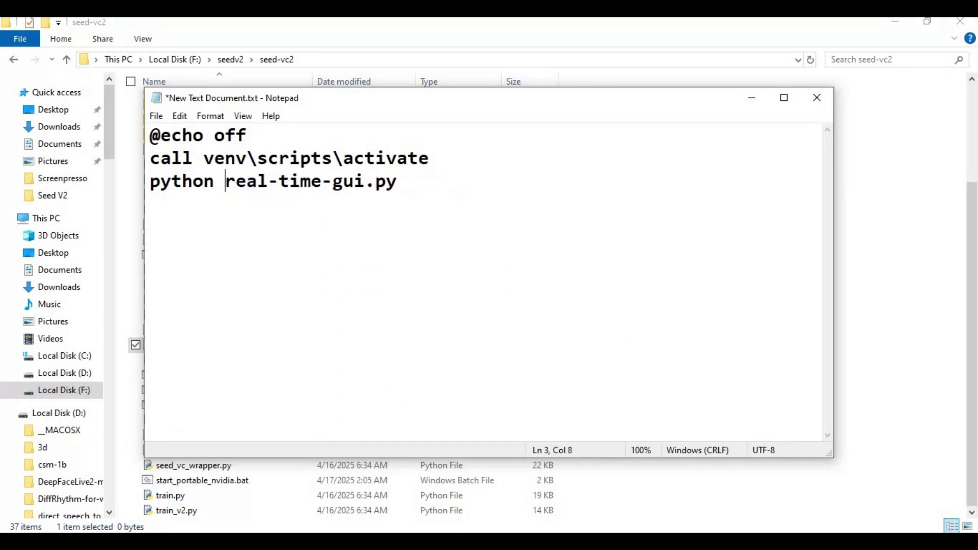
# Add a final line reading "pause" below the real-time-gui.py command.
pyautogui.click(405, 187)
pyautogui.press('Return')
pyautogui.write('pause')
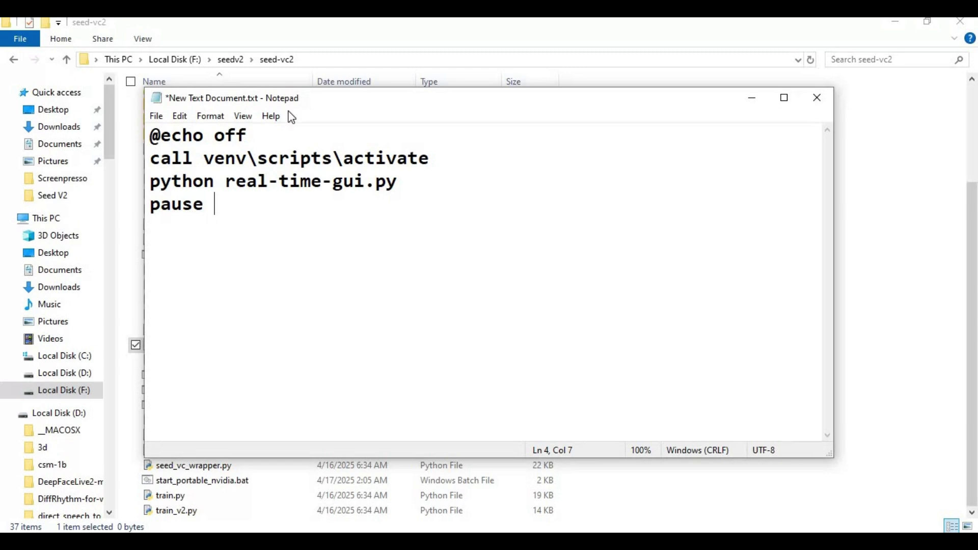
# Save the script as run.bat in the seed-vc2 folder and close Notepad.
pyautogui.click(155, 117)
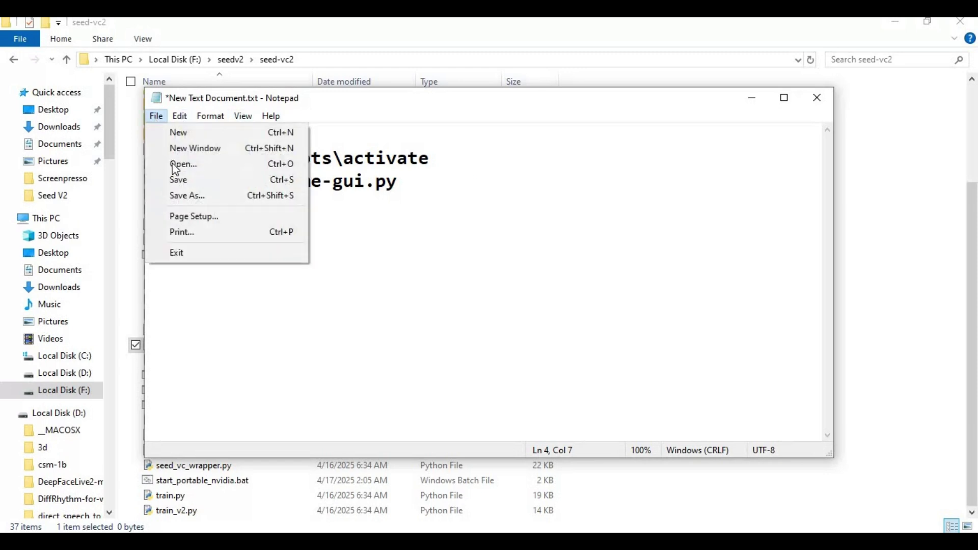
pyautogui.click(182, 195)
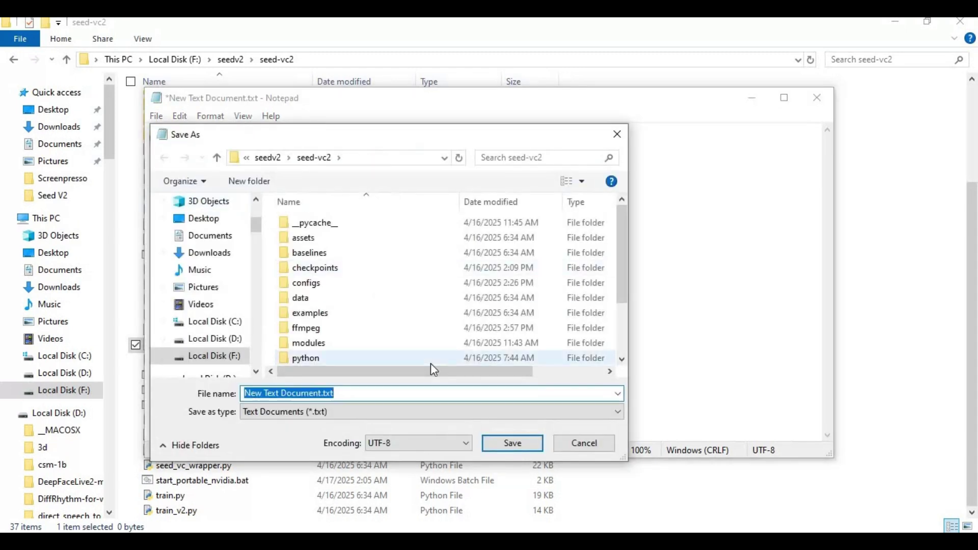
pyautogui.write('ru')
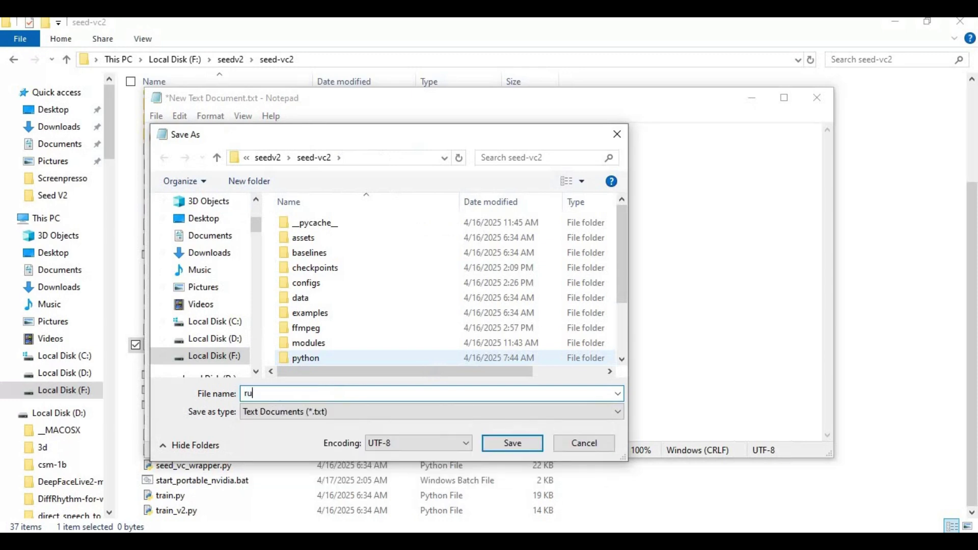
pyautogui.write('n.bat')
pyautogui.click(532, 444)
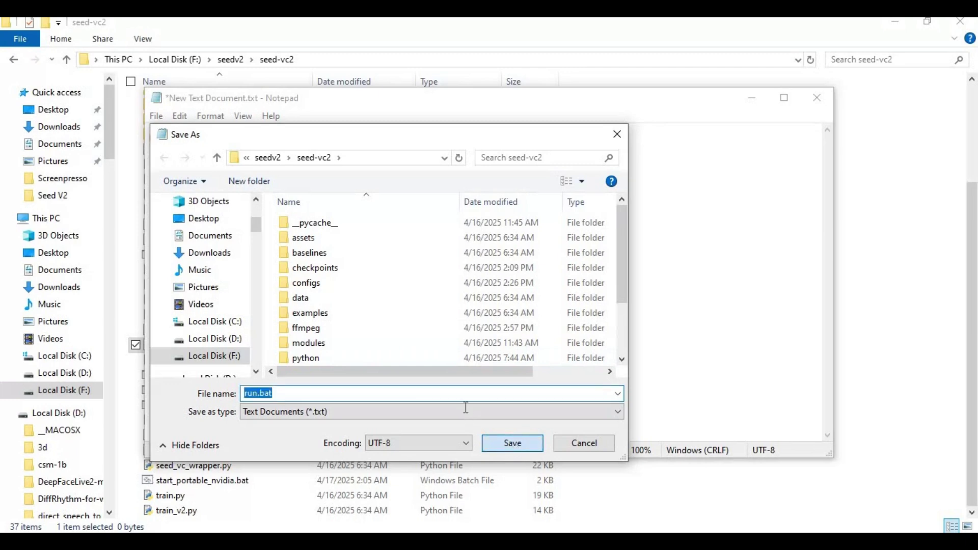
pyautogui.click(816, 97)
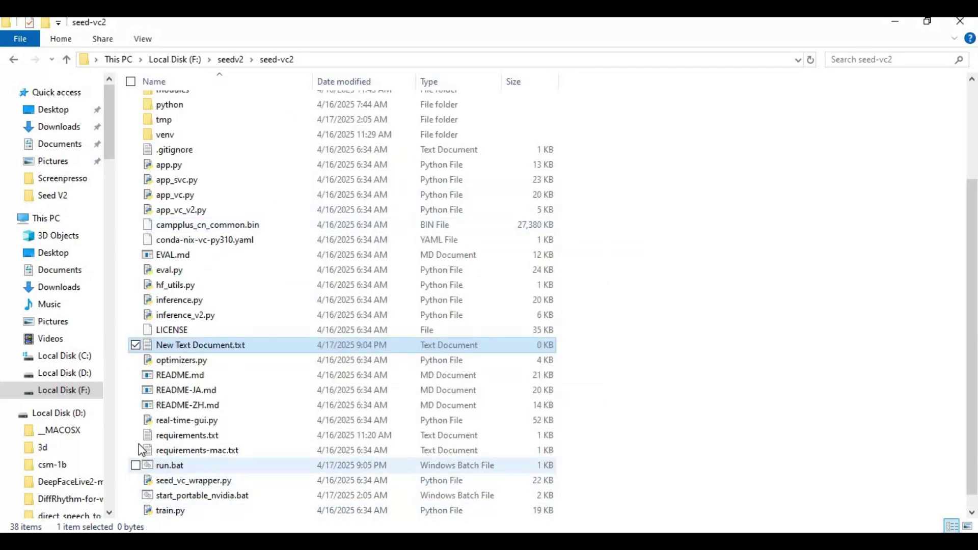
# Return to the seed-vc2 folder in File Explorer and run start_portable_nvidia.bat.
pyautogui.hotkey('alt', 'Tab')
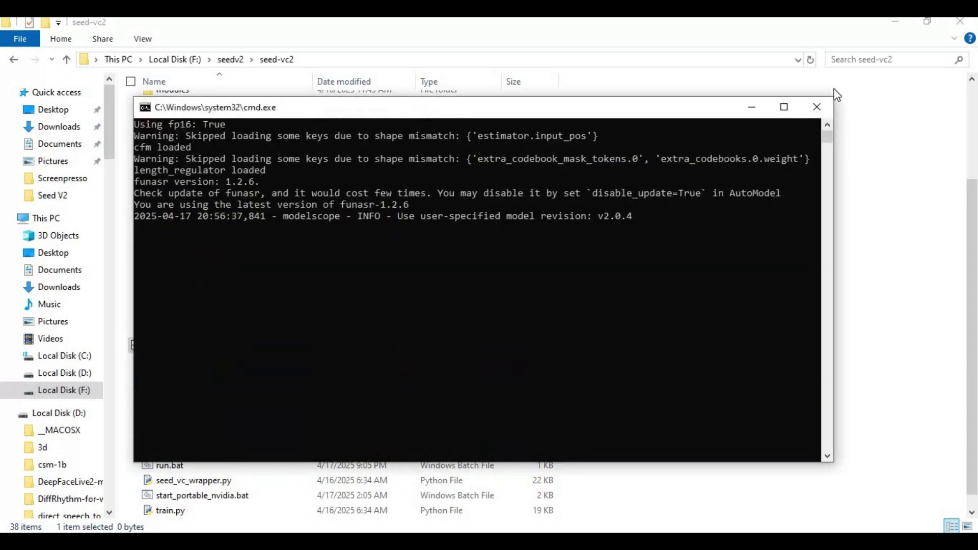
pyautogui.hotkey('alt', 'Tab')
pyautogui.click(664, 439)
pyautogui.hotkey('alt', 'Tab')
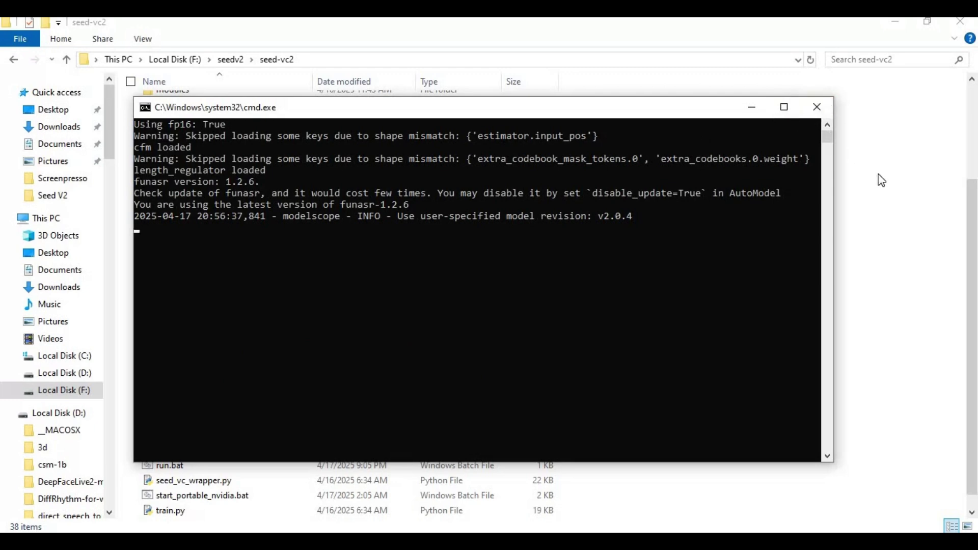
pyautogui.click(891, 194)
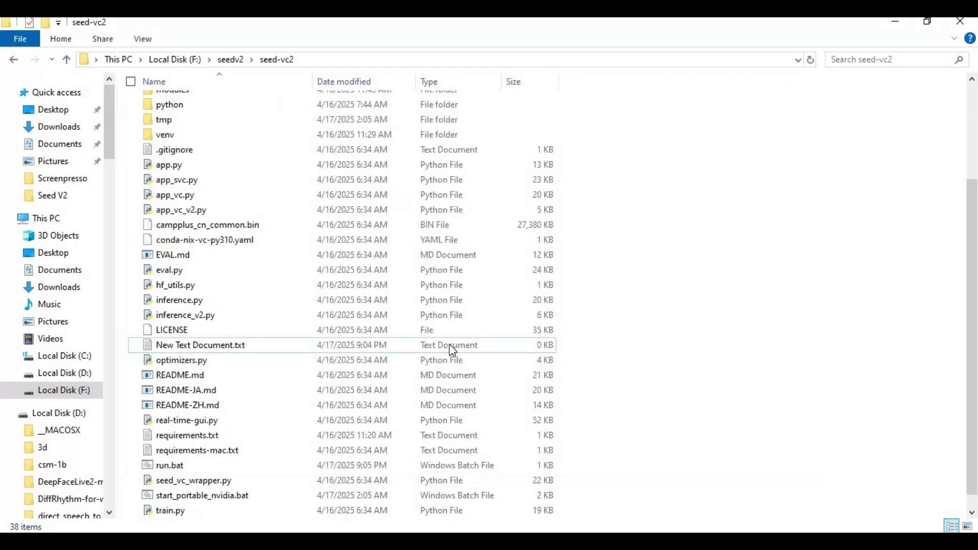
pyautogui.doubleClick(189, 502)
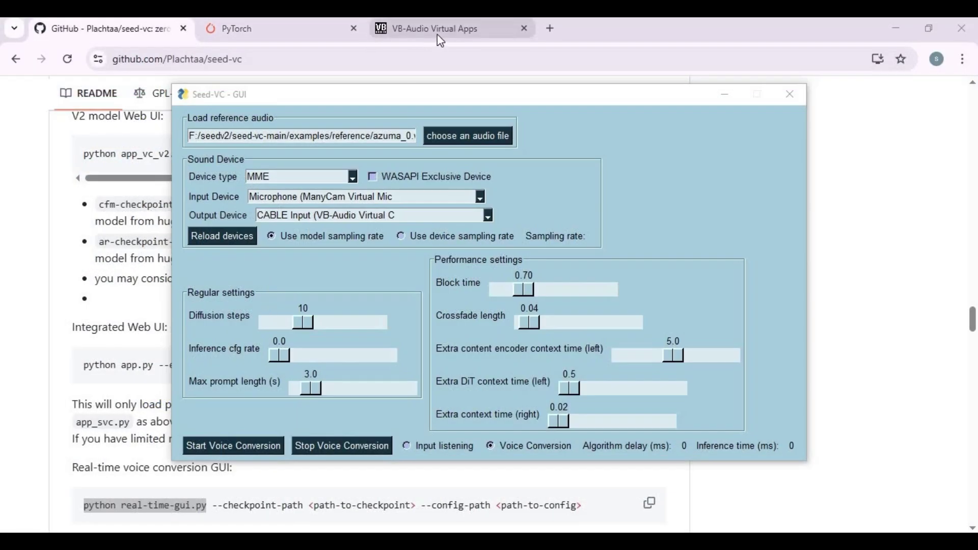
# Switch to the VB-Audio page in Chrome and locate the Windows download of the VB-CABLE driver.
pyautogui.click(438, 36)
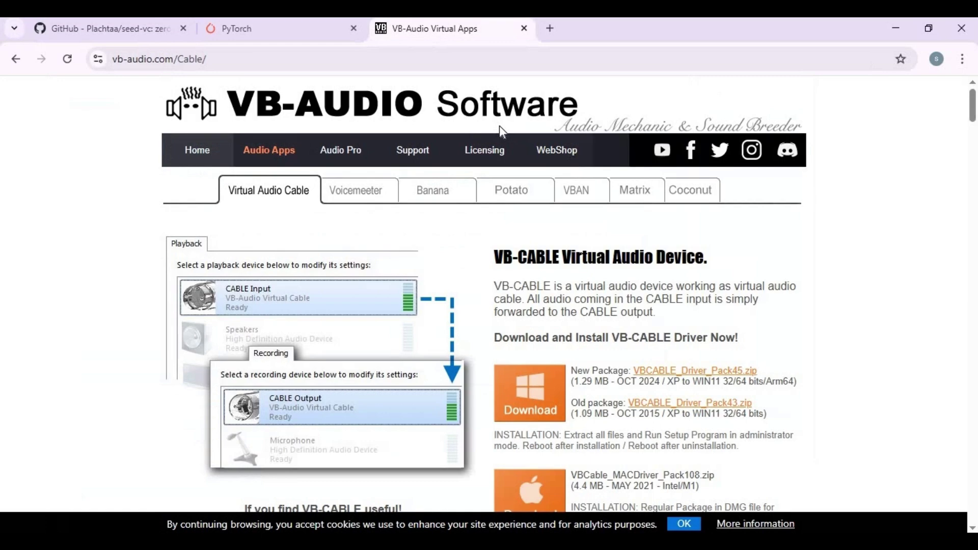
pyautogui.scroll(-4, 691, 320)
pyautogui.scroll(3, 713, 306)
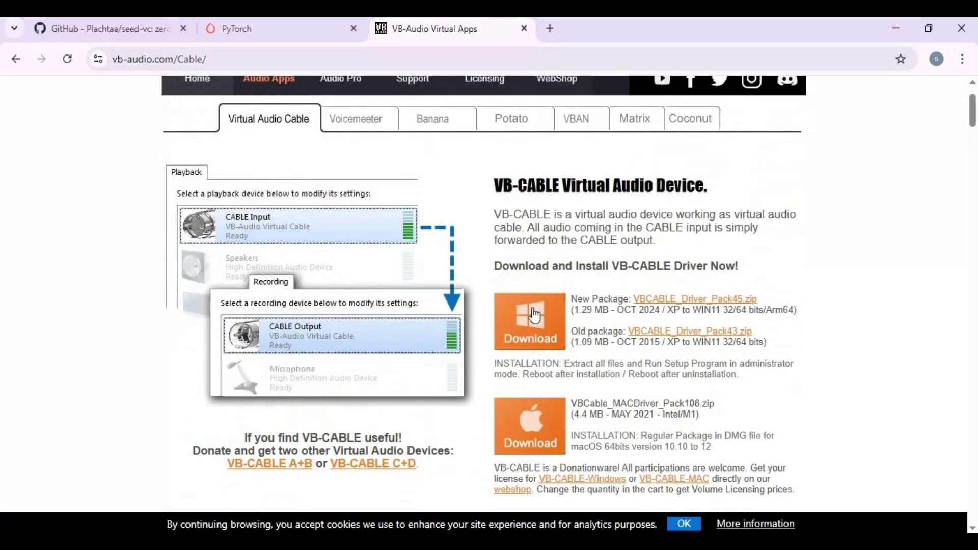
# Download the new Windows package VBCABLE_Driver_Pack45.zip and show it in its download folder.
pyautogui.click(682, 301)
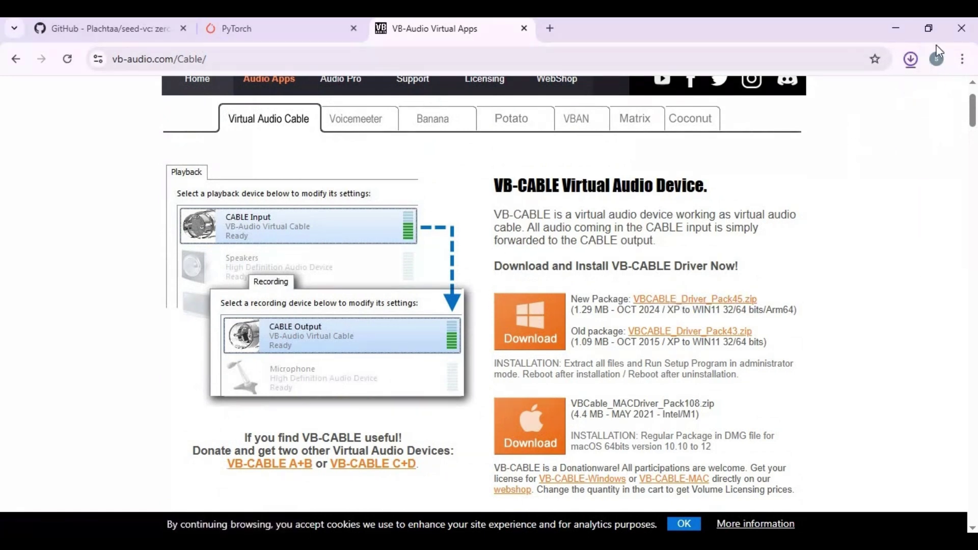
pyautogui.click(914, 61)
pyautogui.click(872, 94)
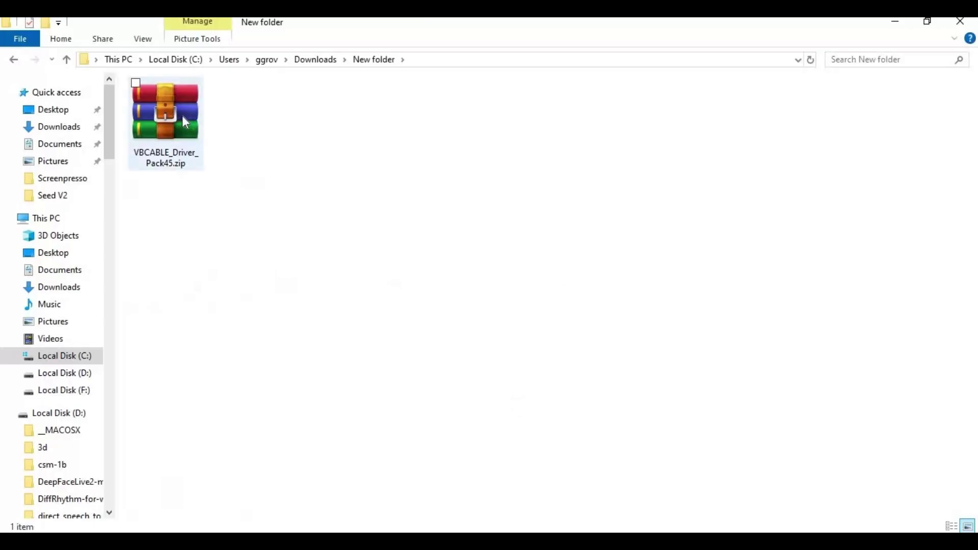
# Extract VBCABLE_Driver_Pack45.zip directly into its current folder.
pyautogui.click(182, 115)
pyautogui.rightClick(183, 116)
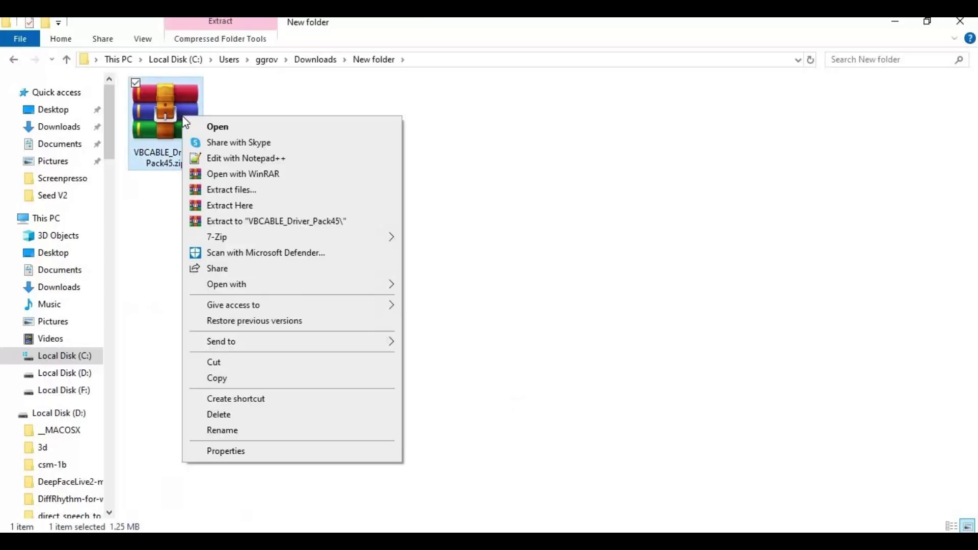
pyautogui.click(244, 207)
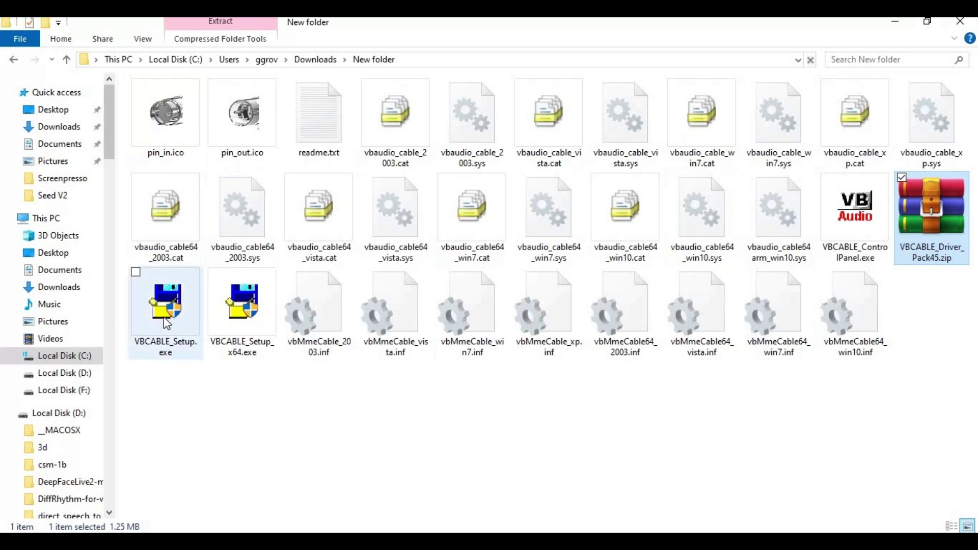
# Launch VBCABLE_Setup_x64.exe as administrator, then close the driver installer and the folder window.
pyautogui.rightClick(242, 320)
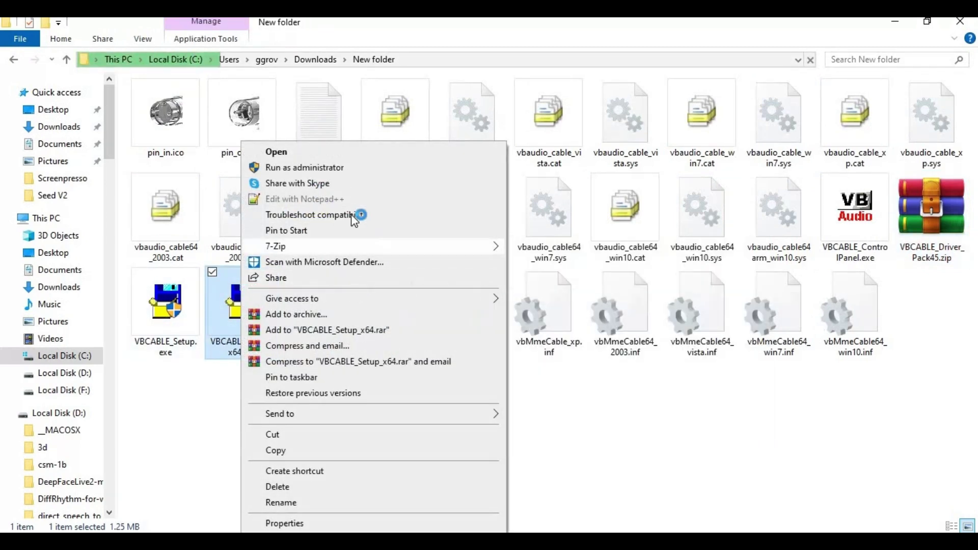
pyautogui.click(358, 169)
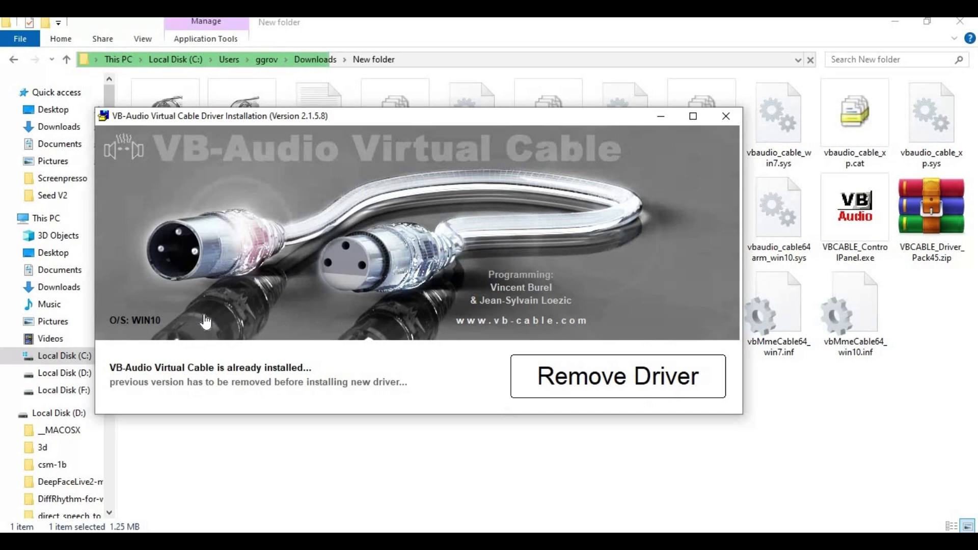
pyautogui.click(725, 117)
pyautogui.click(960, 21)
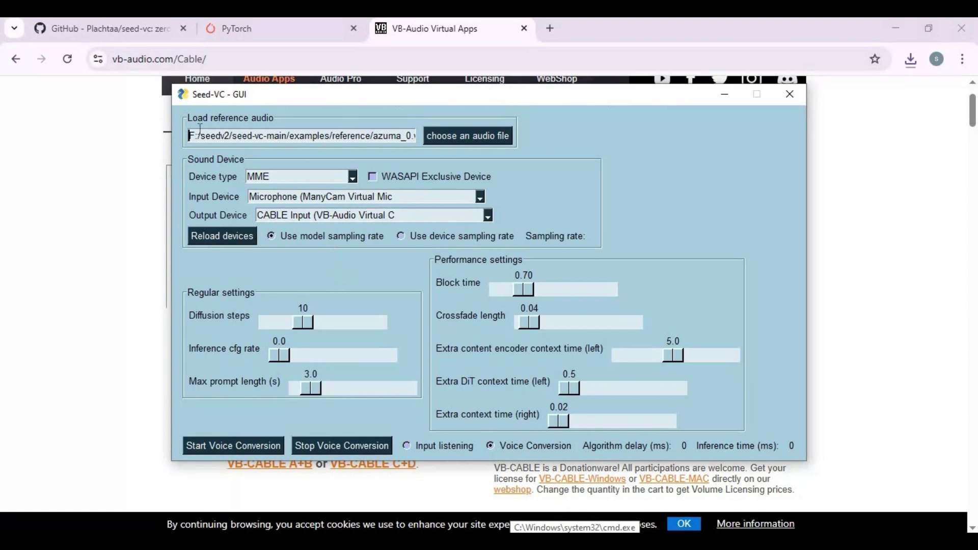
# Load trump_0.wav from the seed-vc2 examples/reference folder as the reference audio in the Seed-VC GUI.
pyautogui.moveTo(189, 136); pyautogui.dragTo(475, 138)
pyautogui.click(475, 139)
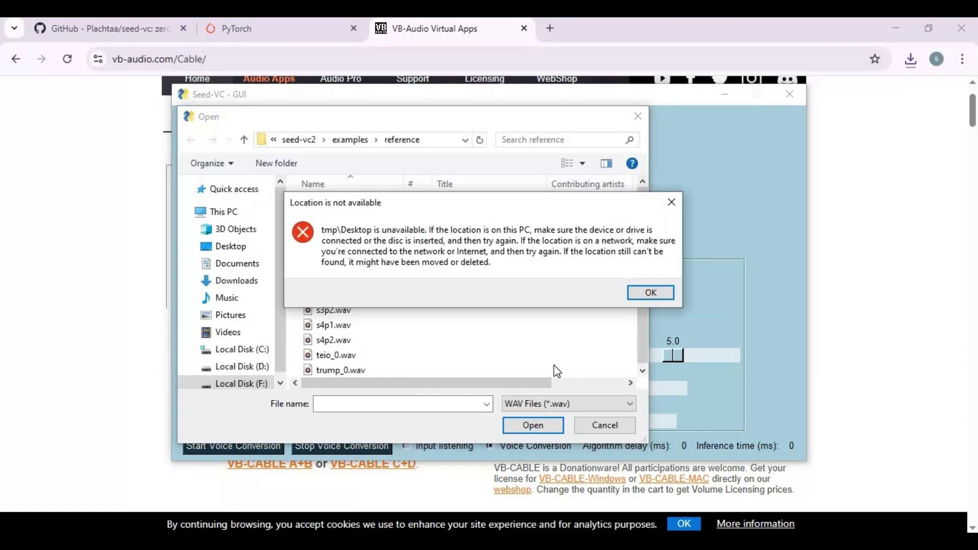
pyautogui.click(641, 293)
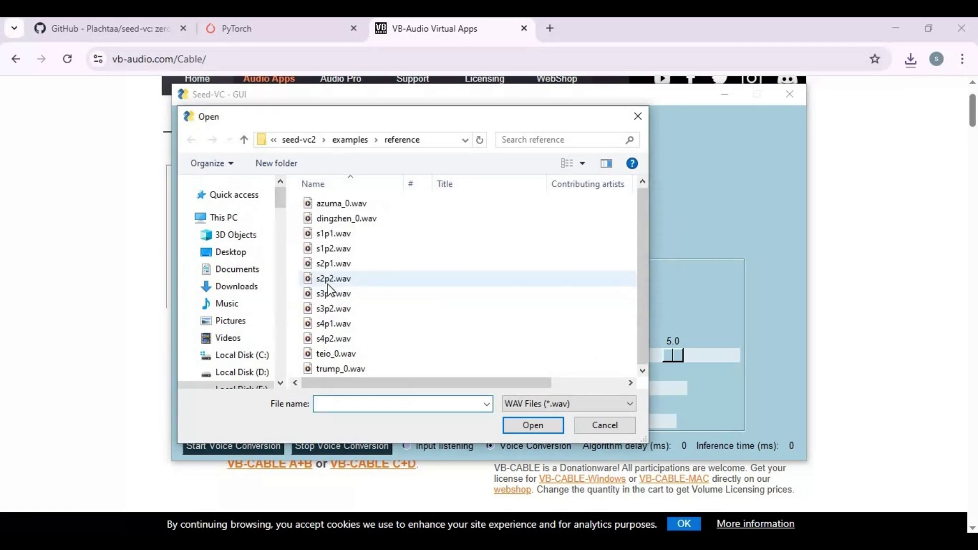
pyautogui.doubleClick(337, 371)
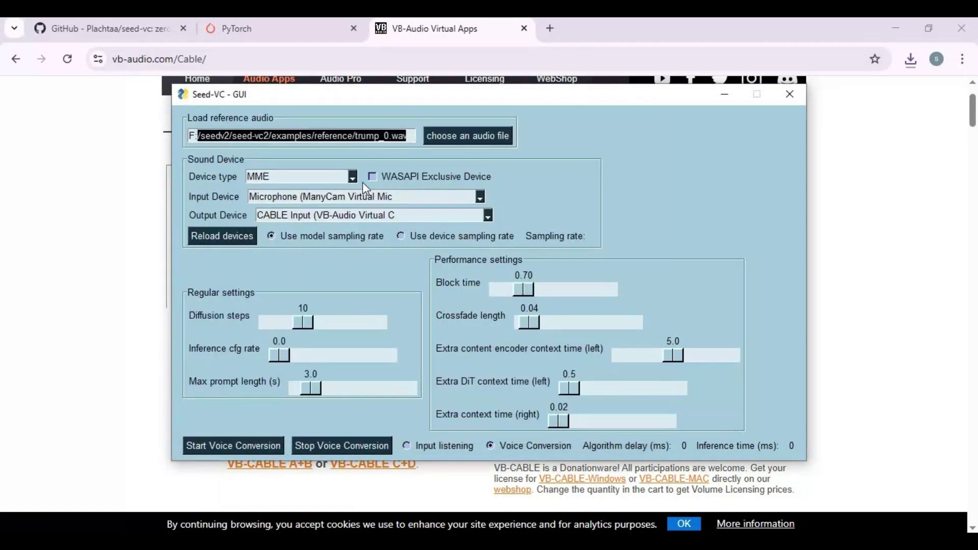
# Select the ManyCam virtual microphone as input device and keep CABLE Input (VB-Audio Virtual C as output device.
pyautogui.click(337, 196)
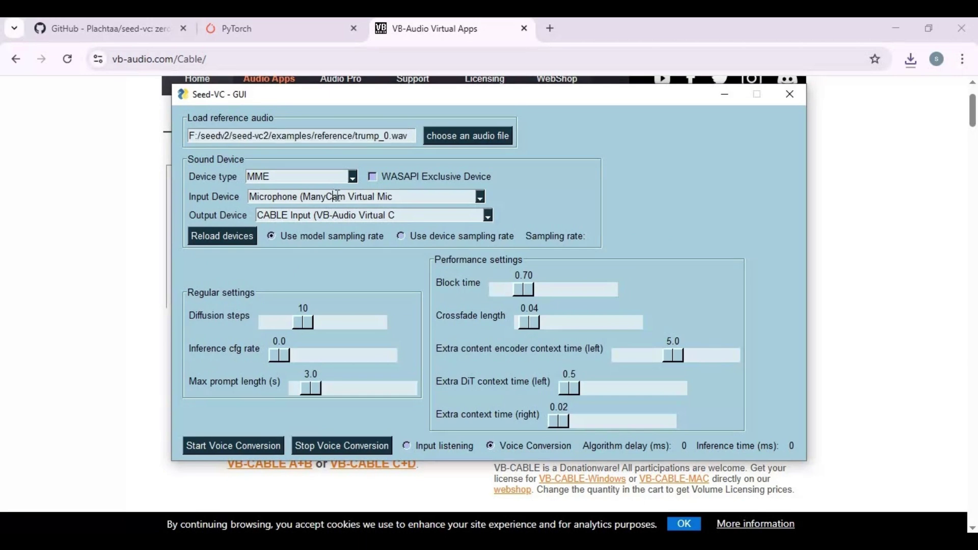
pyautogui.click(479, 196)
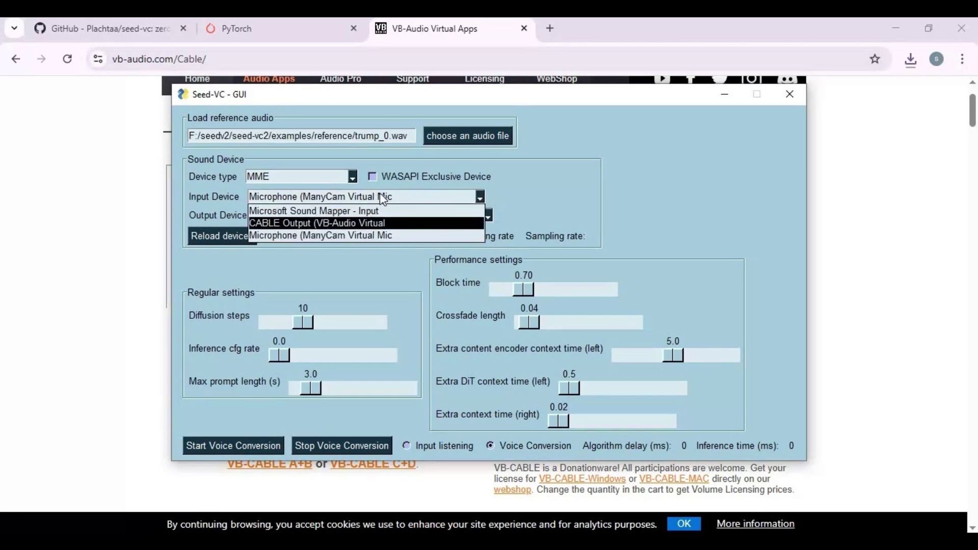
pyautogui.click(320, 235)
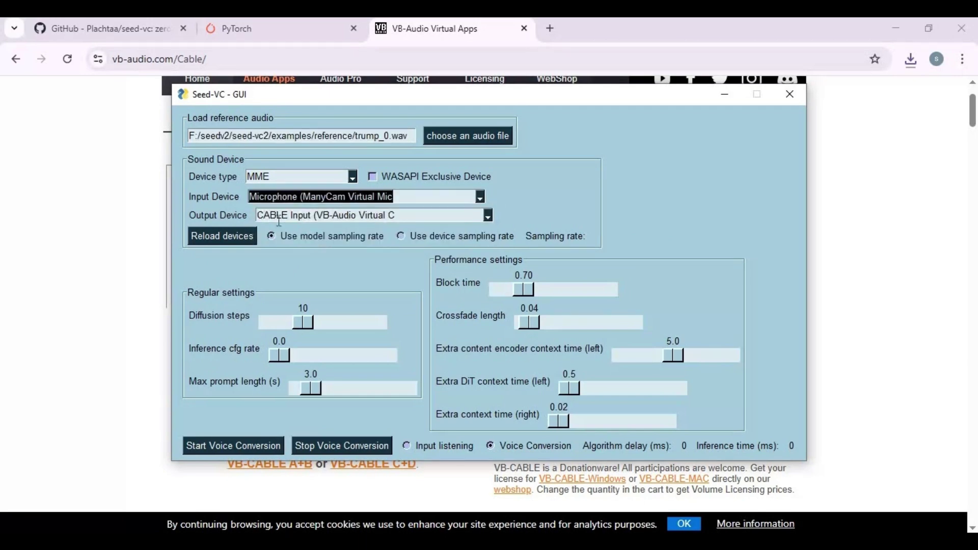
pyautogui.click(488, 216)
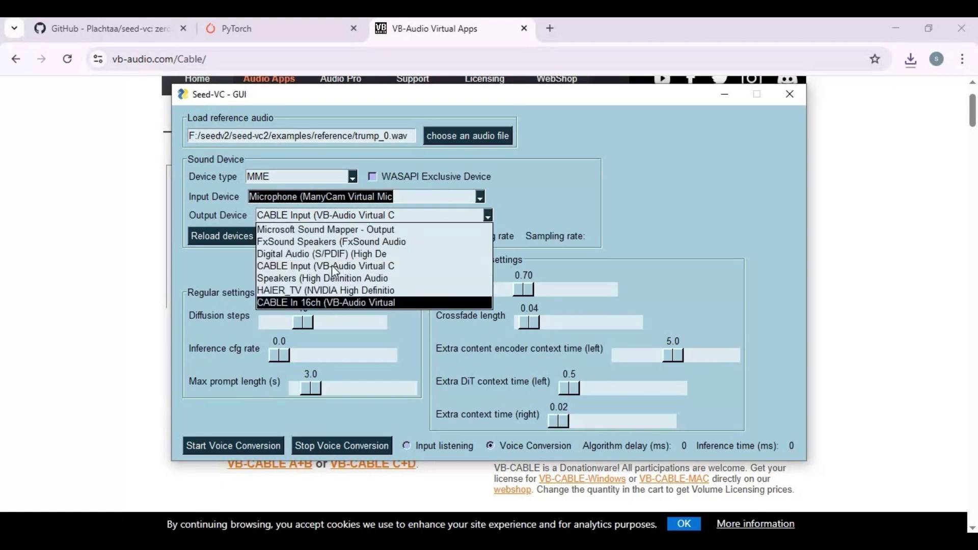
pyautogui.click(294, 215)
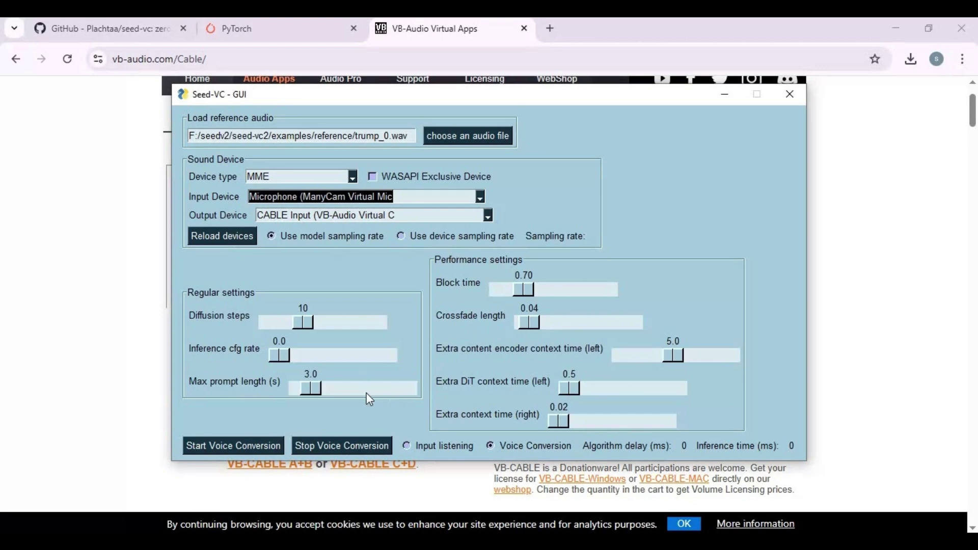
# Start voice conversion, check its processing in the command window, and return to the browser.
pyautogui.click(234, 444)
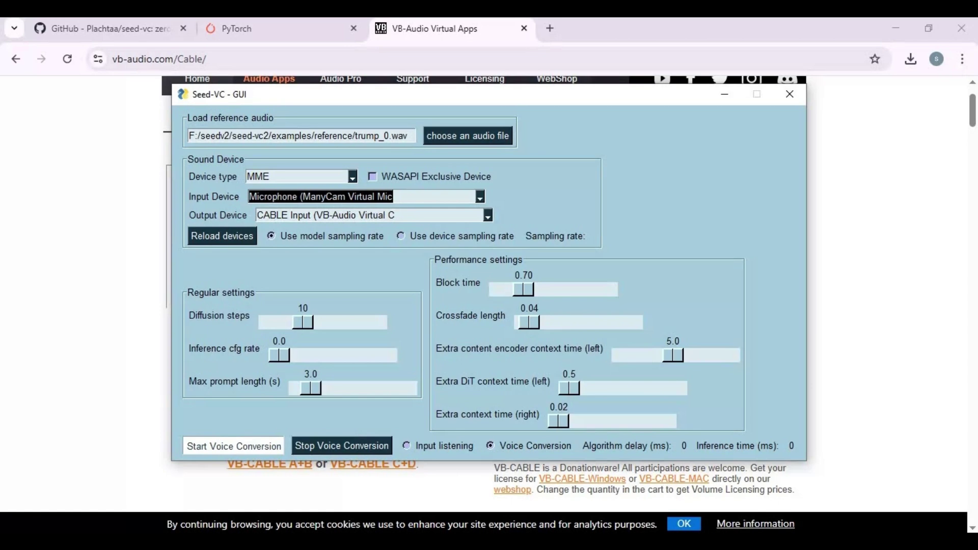
pyautogui.hotkey('alt', 'Tab')
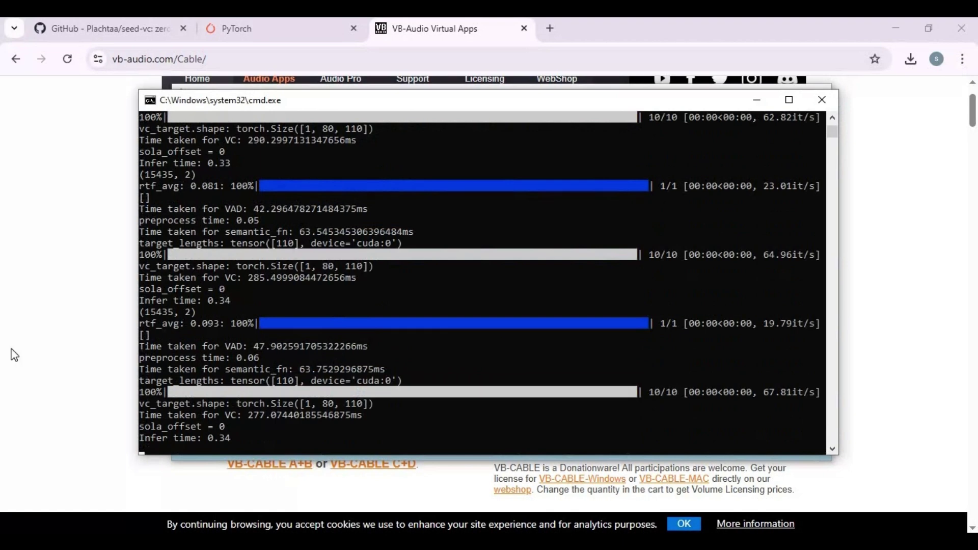
pyautogui.click(41, 350)
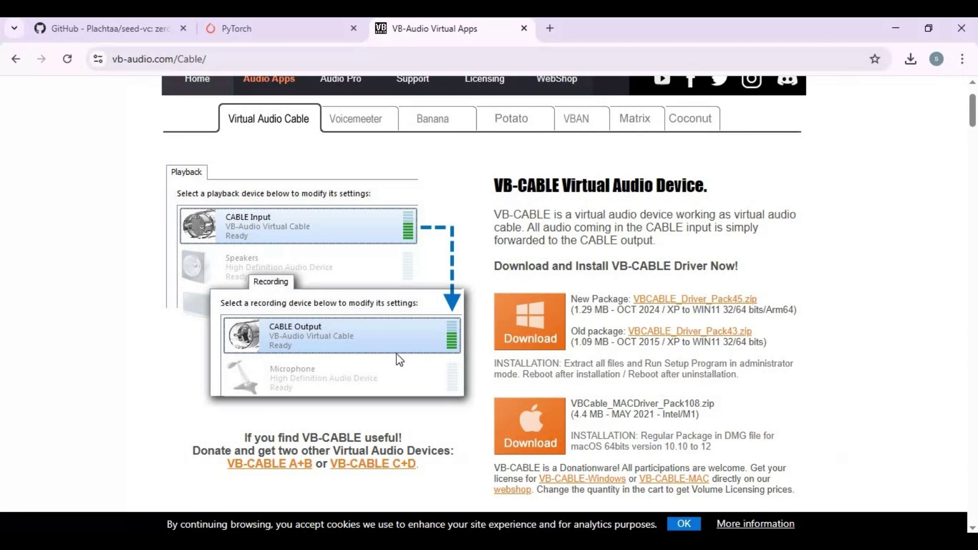
# Search Windows for "sky" and open Skype.
pyautogui.click(285, 541)
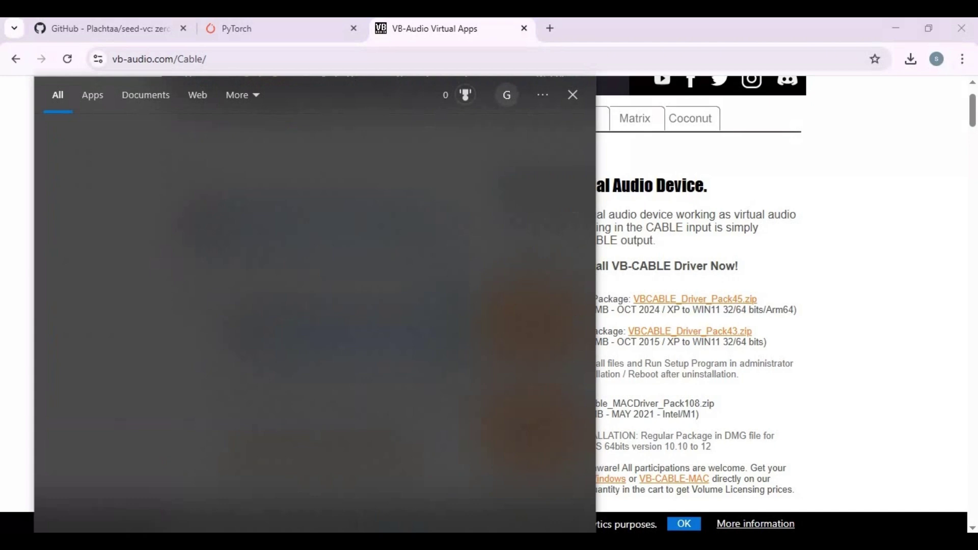
pyautogui.write('sky')
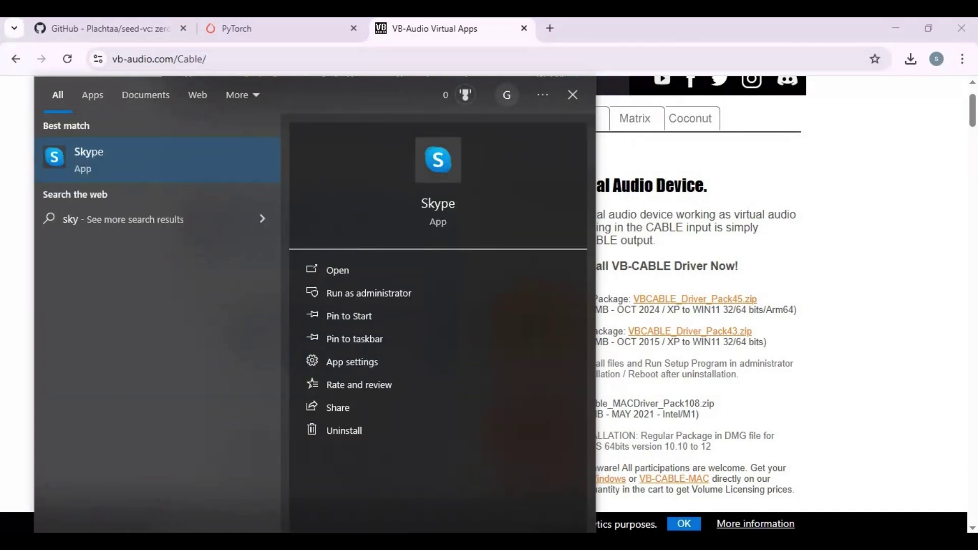
pyautogui.click(104, 166)
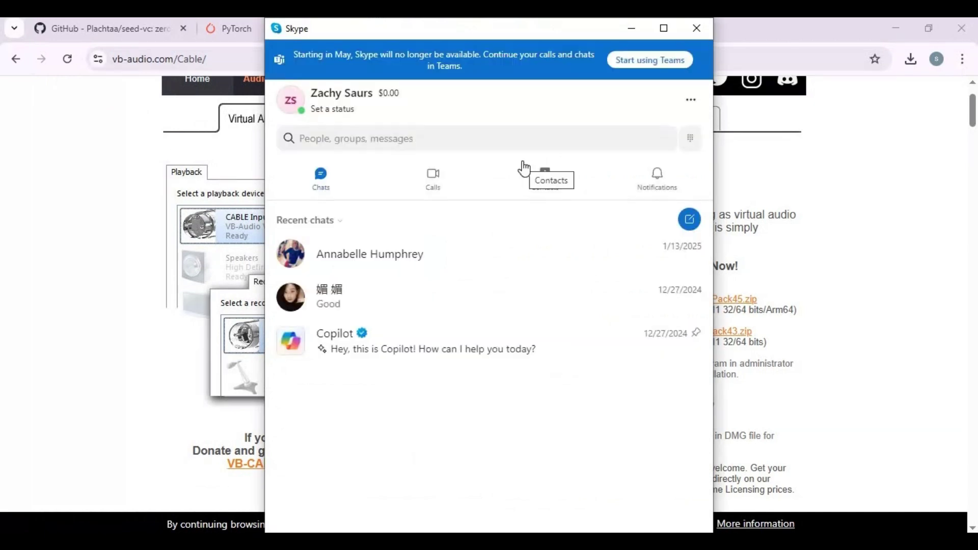
pyautogui.click(399, 257)
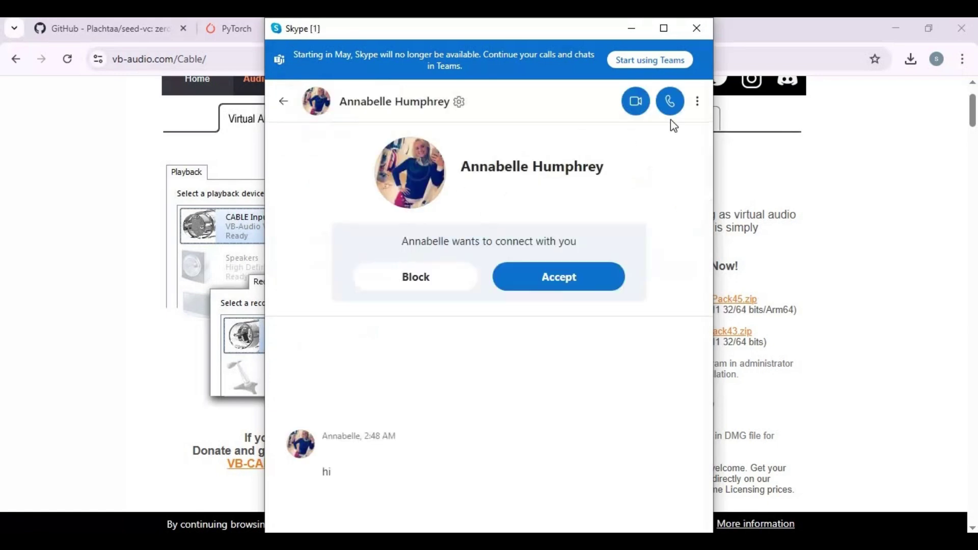
pyautogui.click(697, 104)
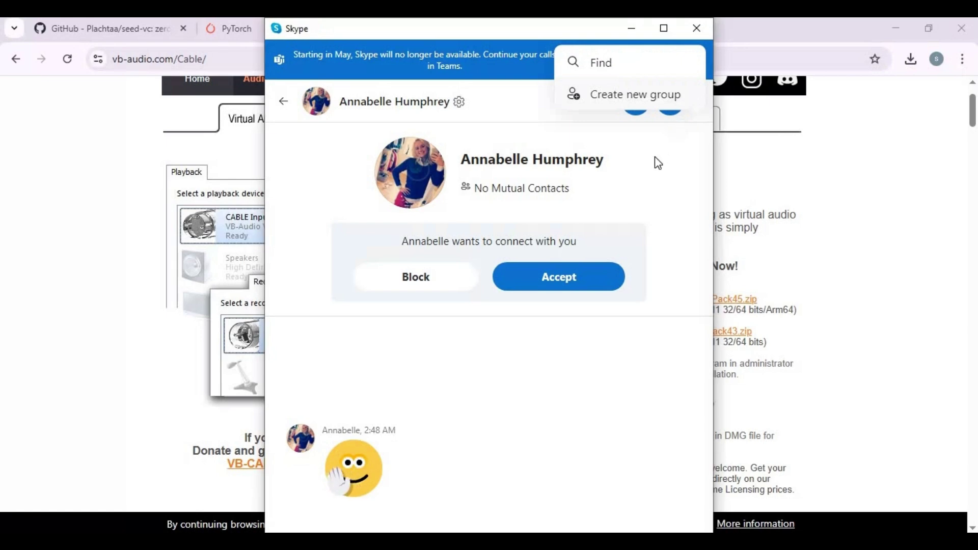
pyautogui.click(670, 119)
pyautogui.click(670, 118)
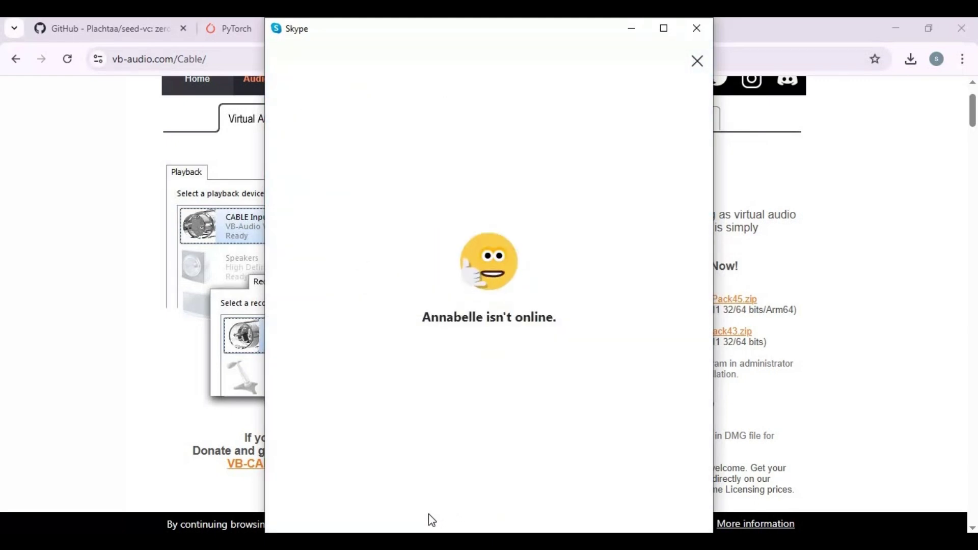
pyautogui.click(693, 62)
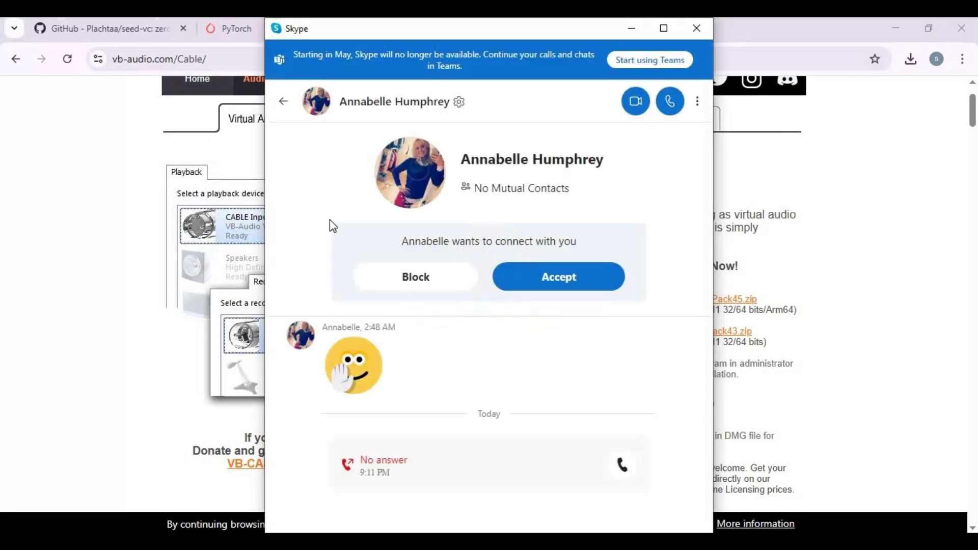
pyautogui.click(698, 102)
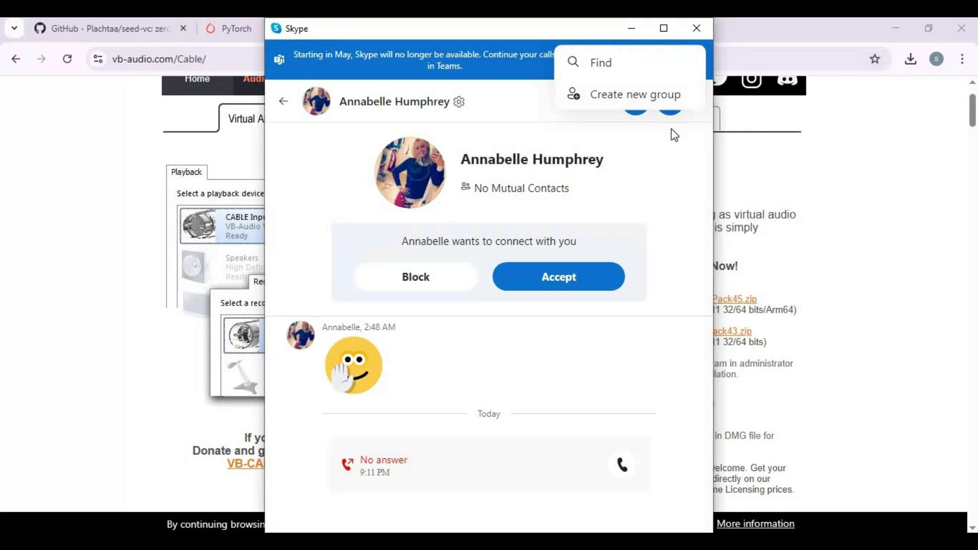
pyautogui.click(272, 113)
pyautogui.click(281, 103)
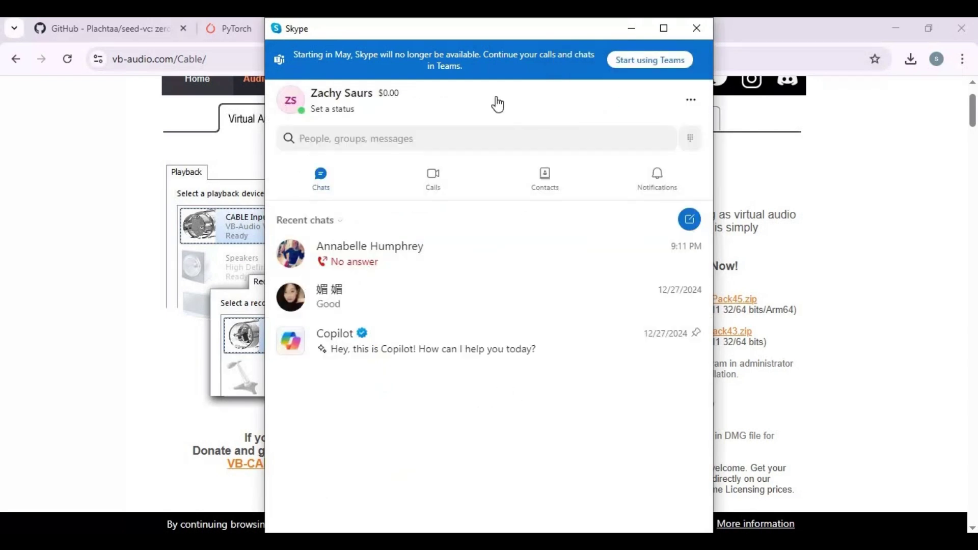
# In Skype's Audio & Video settings, select CABLE Output (VB-Audio Virtual Cable) as the microphone, then close the settings.
pyautogui.click(700, 95)
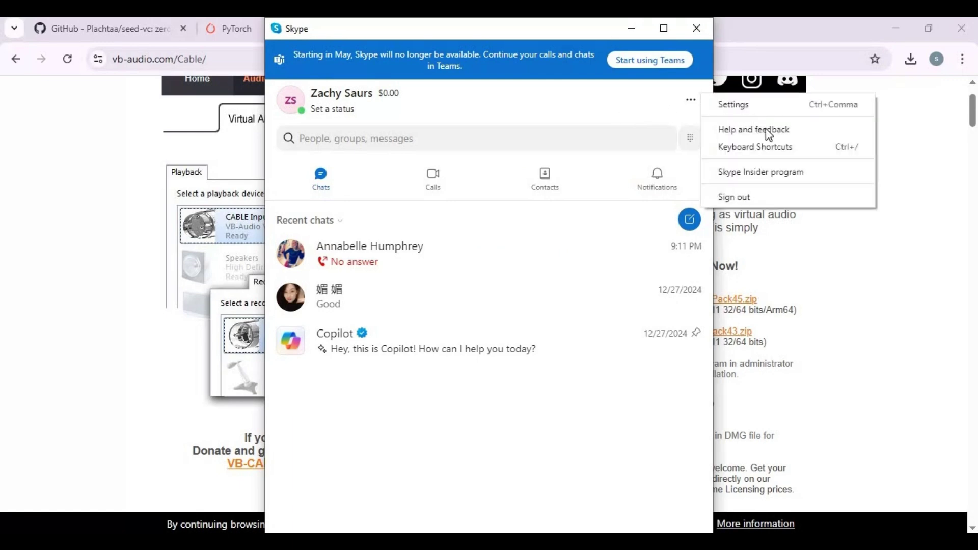
pyautogui.click(763, 103)
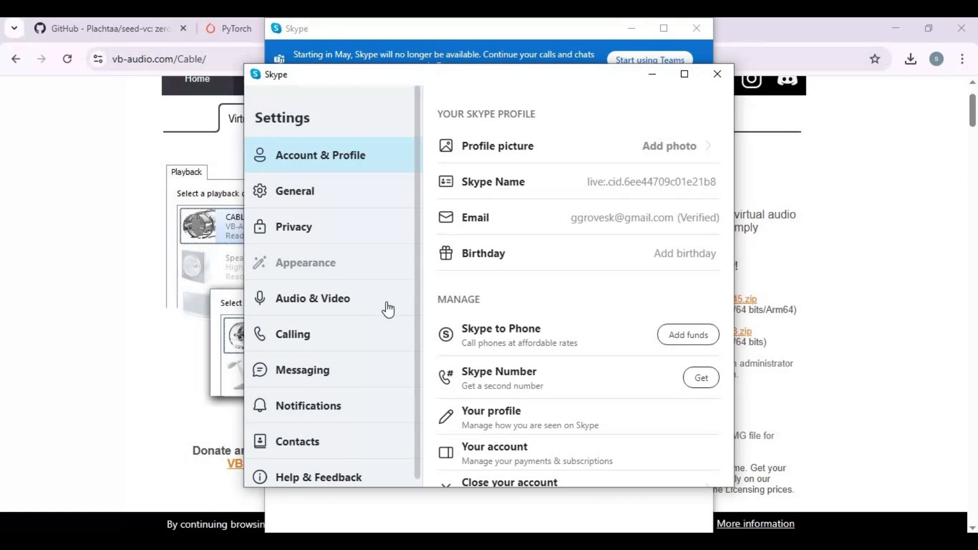
pyautogui.click(365, 307)
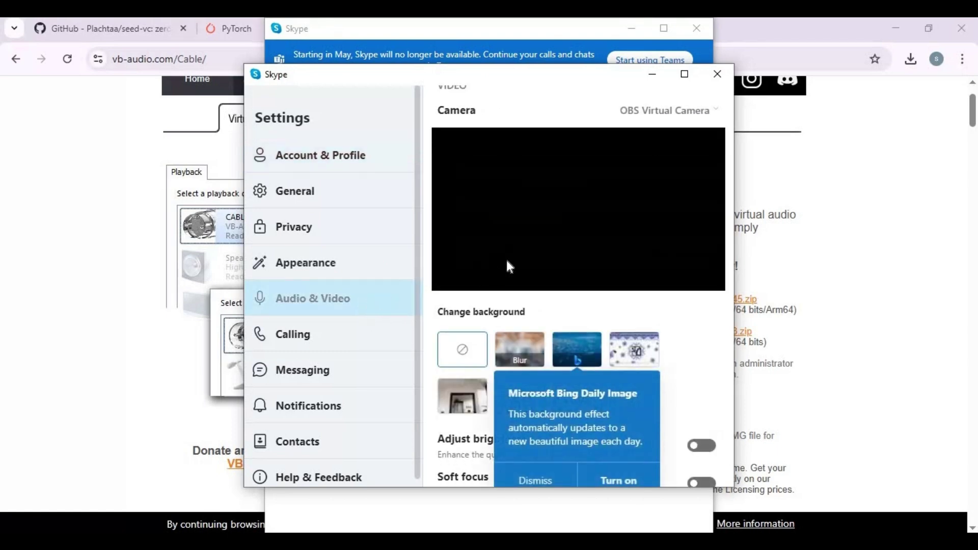
pyautogui.scroll(-6, 599, 206)
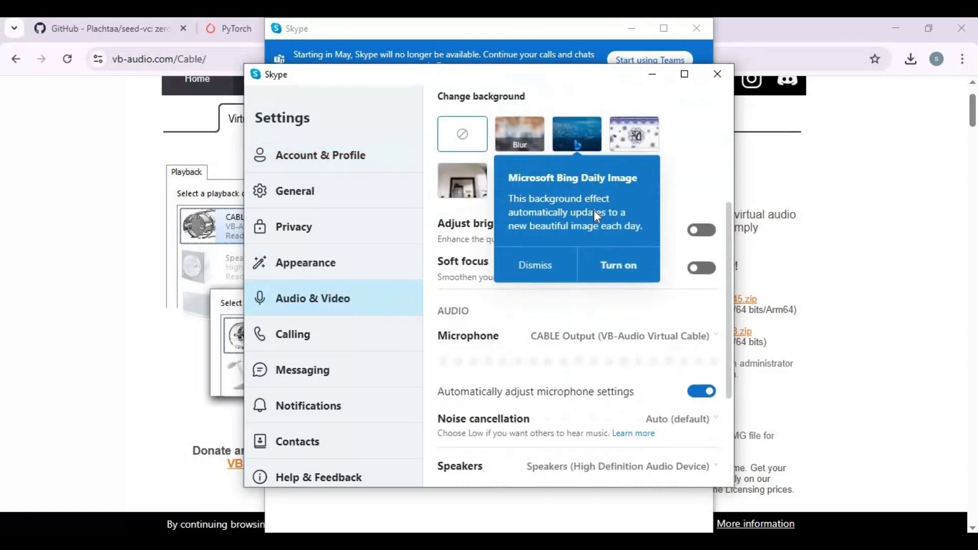
pyautogui.scroll(6, 596, 214)
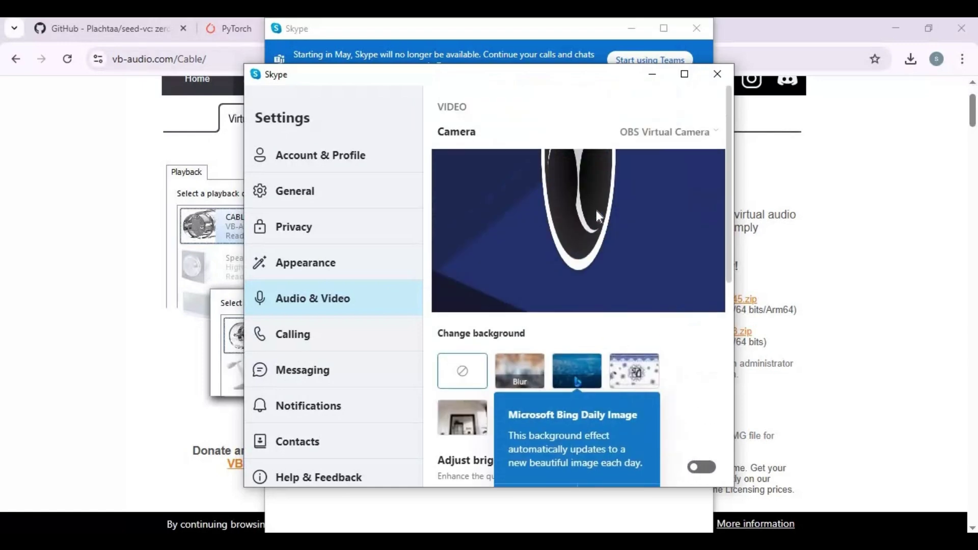
pyautogui.scroll(-3, 591, 229)
pyautogui.click(539, 360)
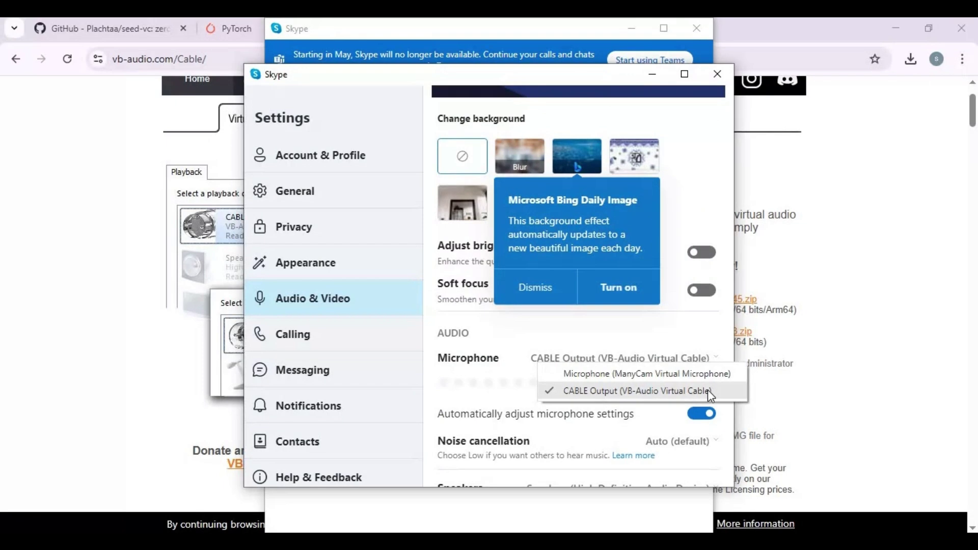
pyautogui.click(606, 391)
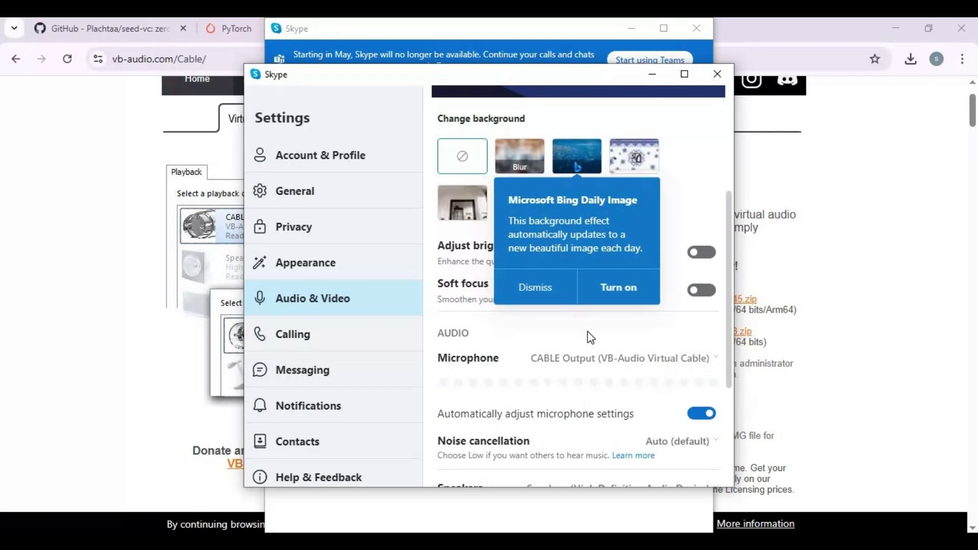
pyautogui.scroll(-4, 713, 101)
pyautogui.click(714, 76)
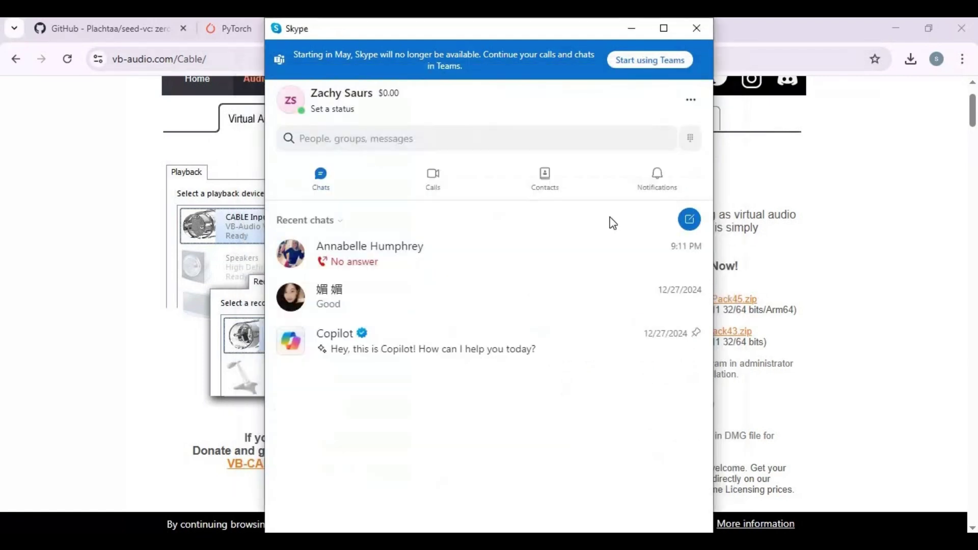